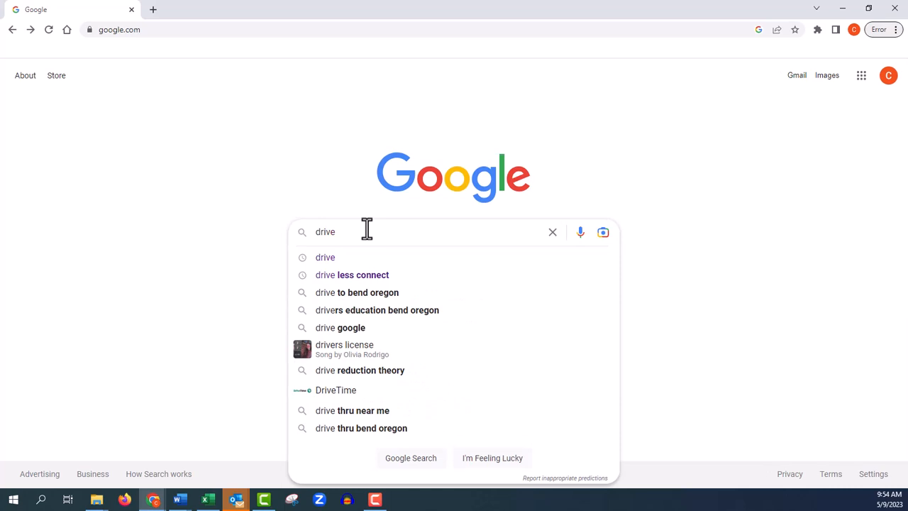
Search the web for drive, open Google Drive from the results and create a blank Google Sheets spreadsheet.
{"action": "key", "text": "Return"}
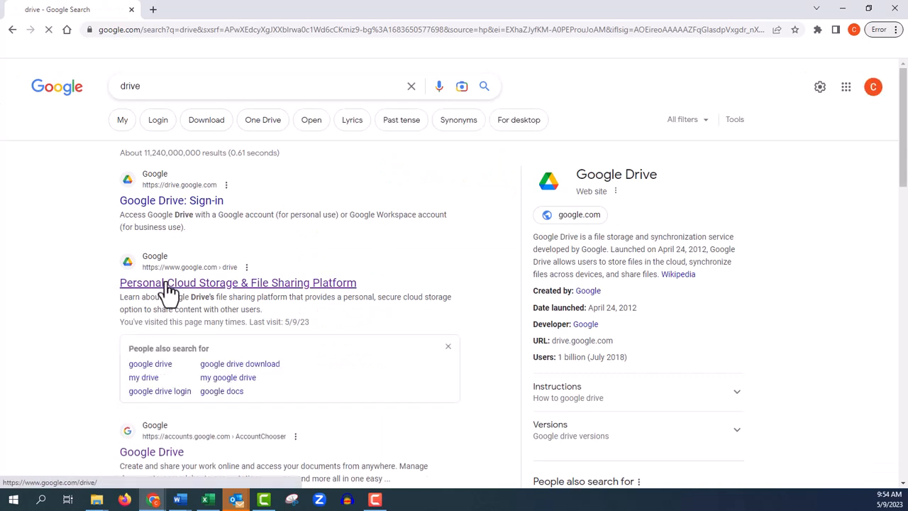
{"action": "left_click", "coordinate": [170, 285]}
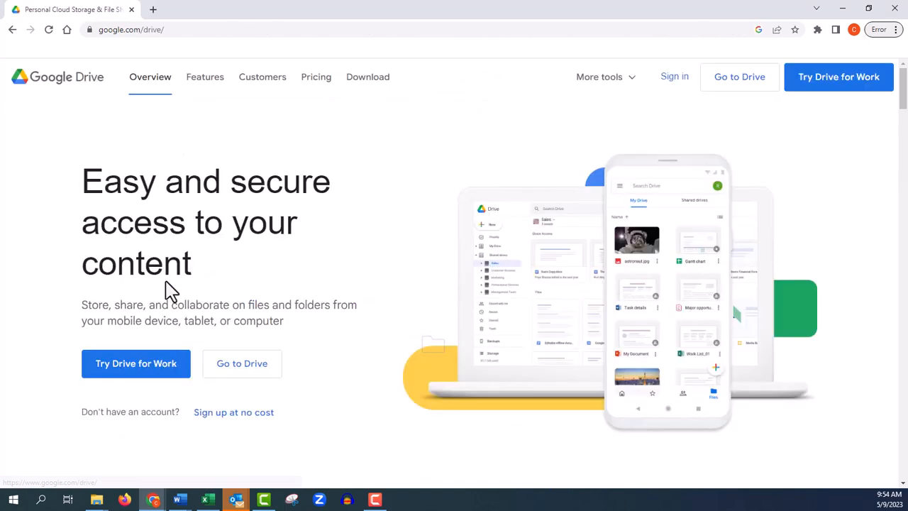
{"action": "left_click", "coordinate": [724, 79]}
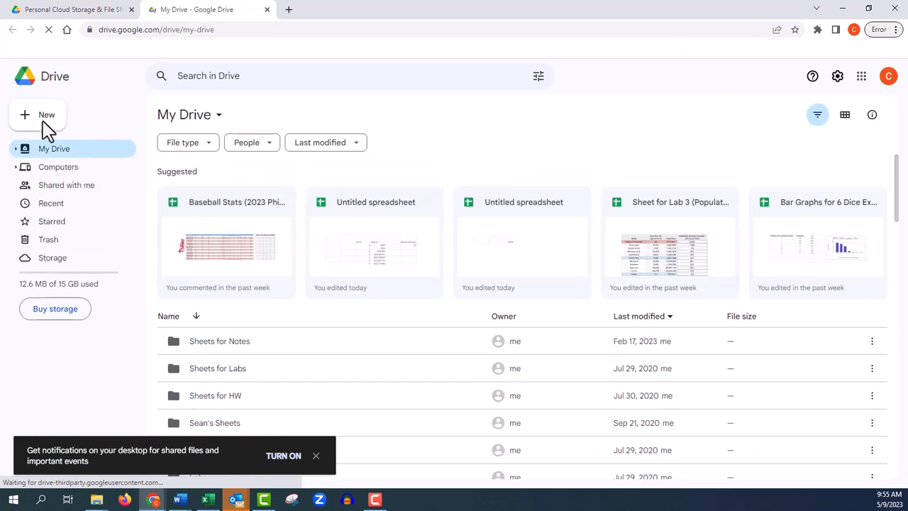
{"action": "left_click", "coordinate": [37, 119]}
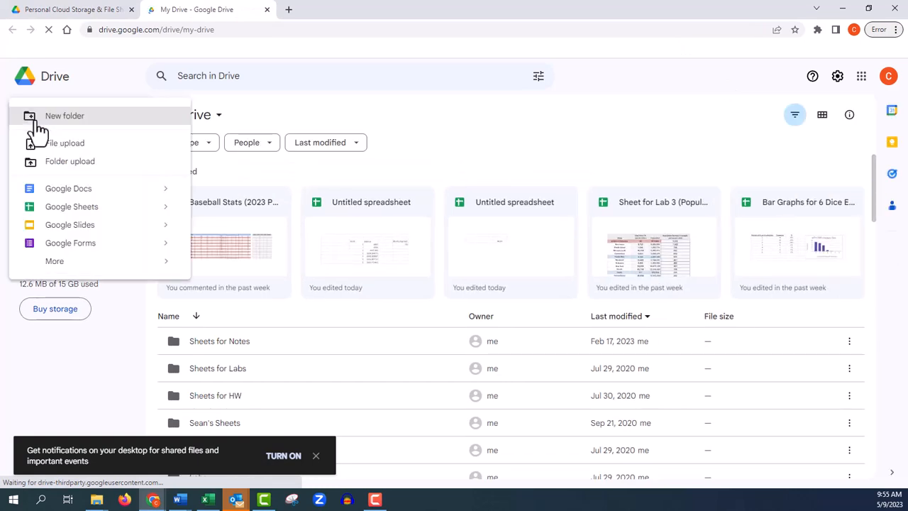
{"action": "left_click", "coordinate": [76, 210]}
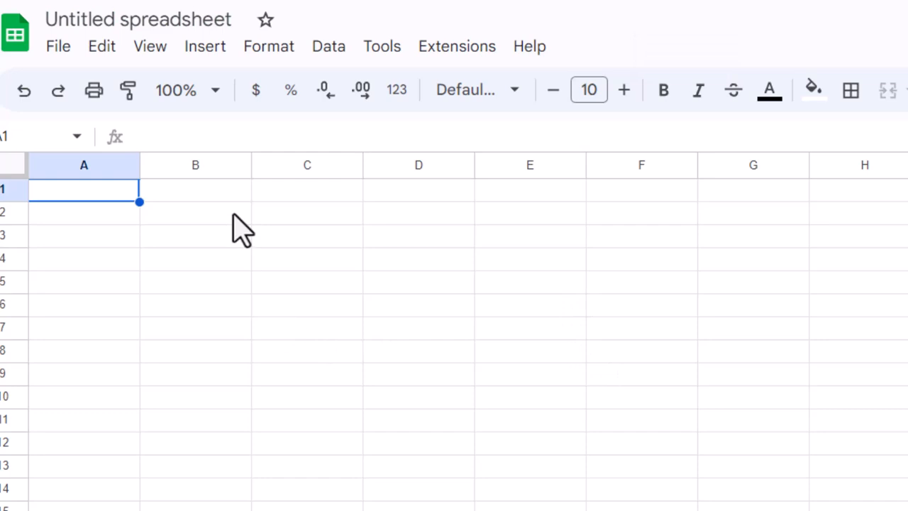
Enter the heading Month in cell B3.
{"action": "left_click", "coordinate": [212, 245]}
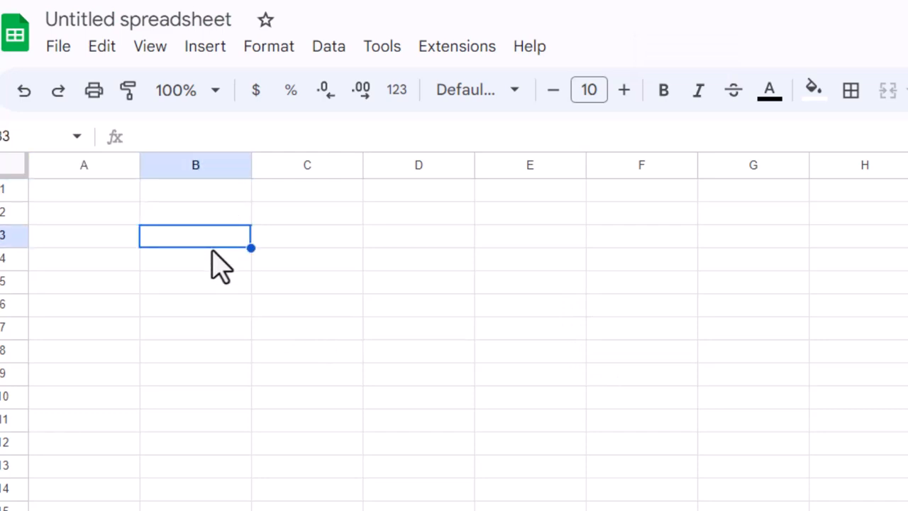
{"action": "type", "text": "Month"}
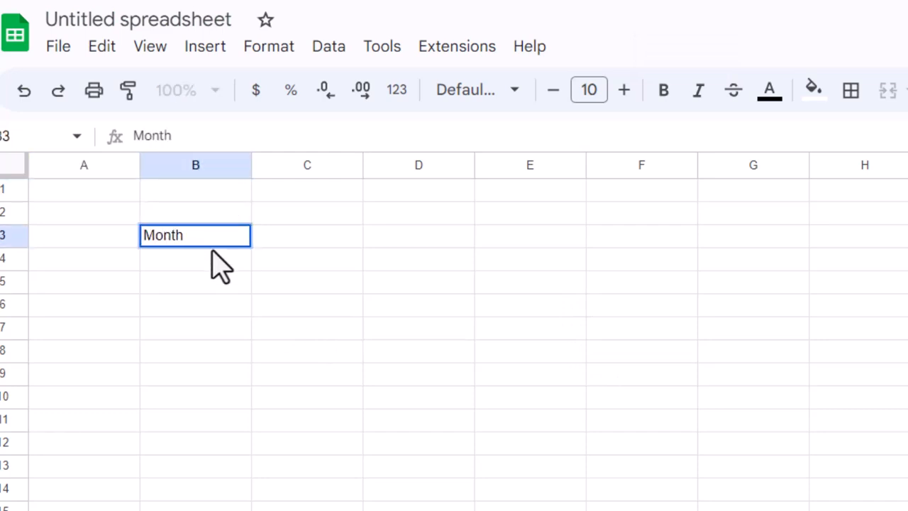
{"action": "key", "text": "Return"}
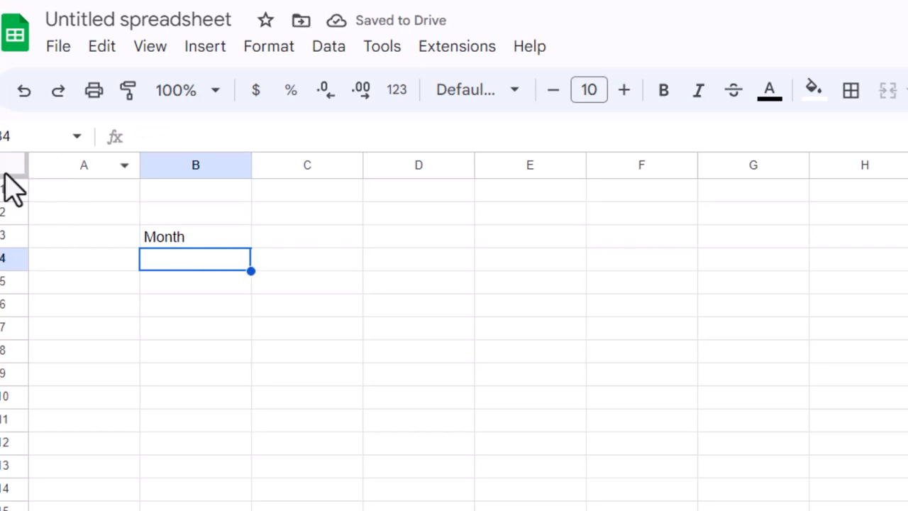
Centre the contents of all cells in the sheet horizontally.
{"action": "left_click", "coordinate": [8, 165]}
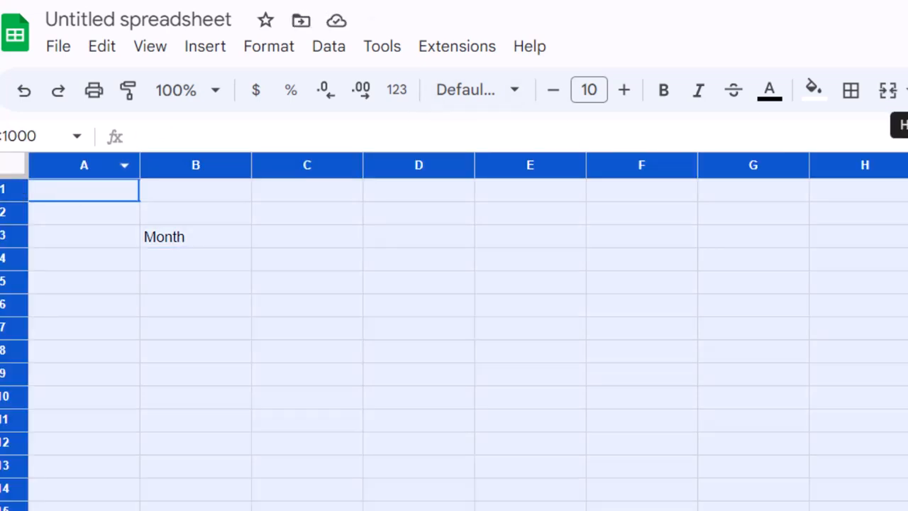
{"action": "key", "text": "ctrl+shift+e"}
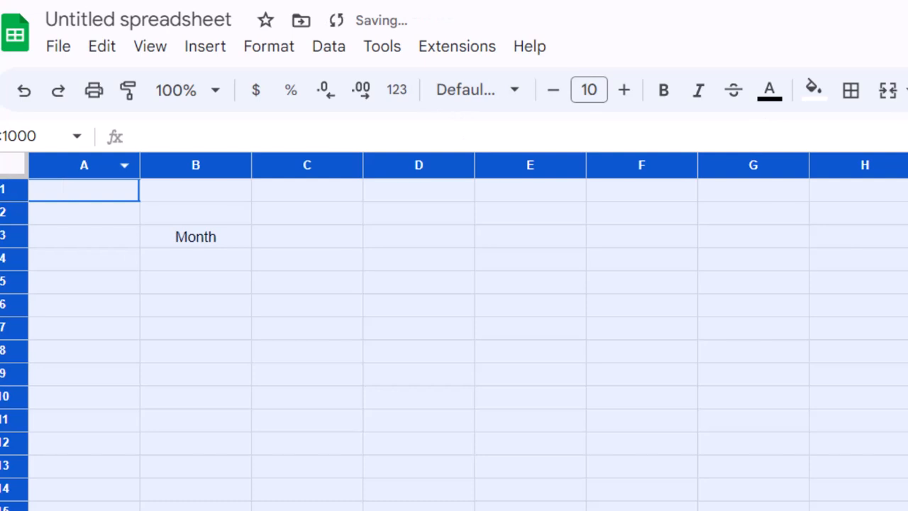
{"action": "left_click", "coordinate": [418, 236]}
Make the Month heading in B3 bold and underlined.
{"action": "left_click", "coordinate": [239, 235]}
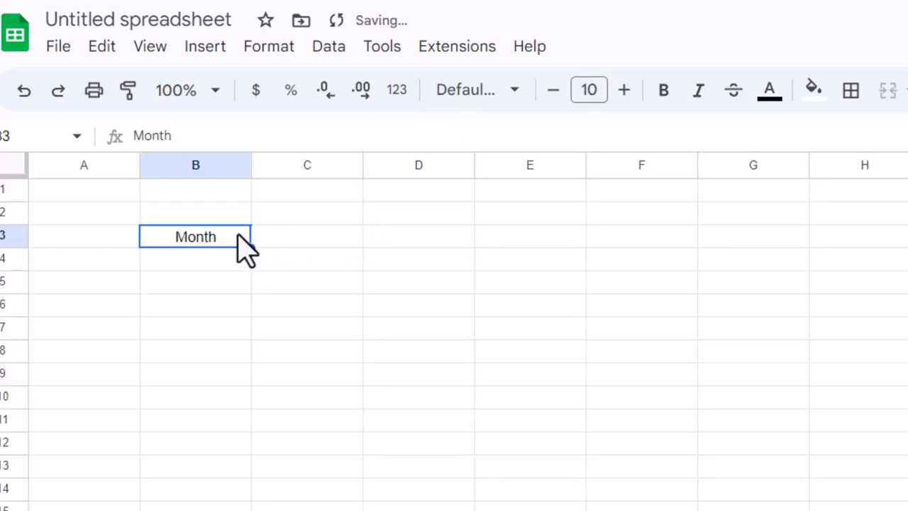
{"action": "key", "text": "ctrl+b"}
{"action": "key", "text": "ctrl+u"}
Fill B4 to B10 under the Month heading with the numbers 0 through 6.
{"action": "key", "text": "Down"}
{"action": "type", "text": "0 1 2 3 4 5 "}
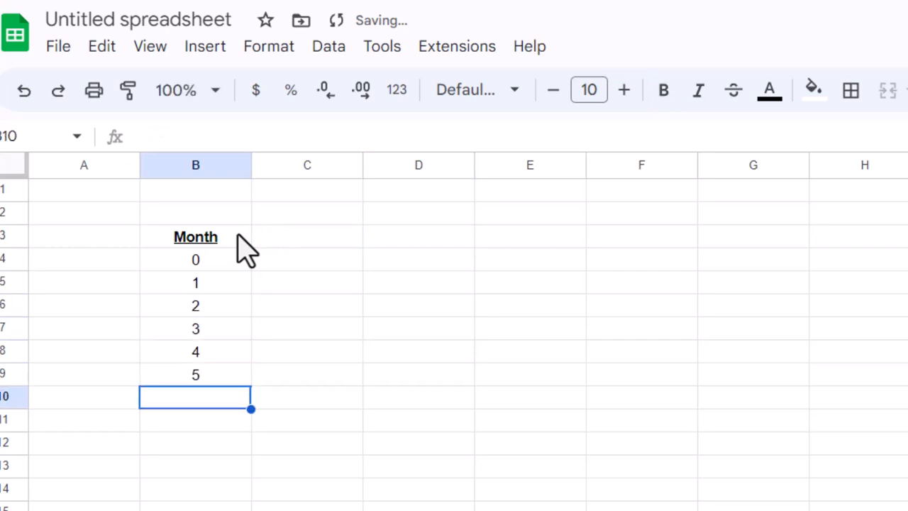
{"action": "type", "text": "6"}
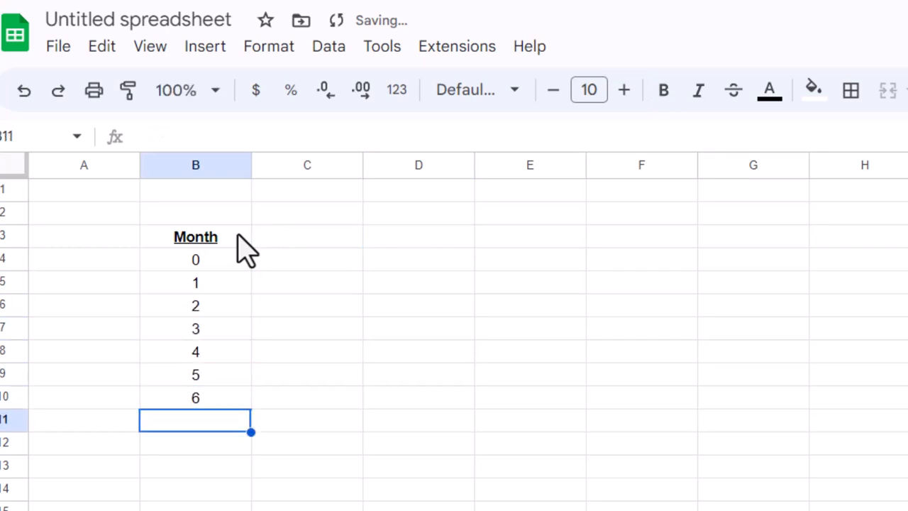
Enter the heading Balance in C3 and make it bold and underlined.
{"action": "key", "text": "Up"}
{"action": "key", "text": "Up"}
{"action": "key", "text": "Up"}
{"action": "key", "text": "Up"}
{"action": "key", "text": "Up"}
{"action": "key", "text": "Up"}
{"action": "key", "text": "Up"}
{"action": "key", "text": "Up"}
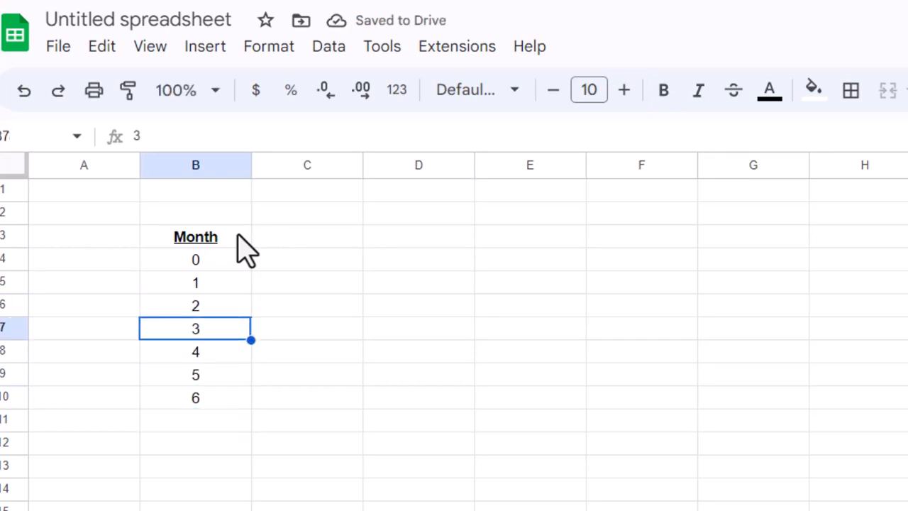
{"action": "key", "text": "Right"}
{"action": "type", "text": "Balance"}
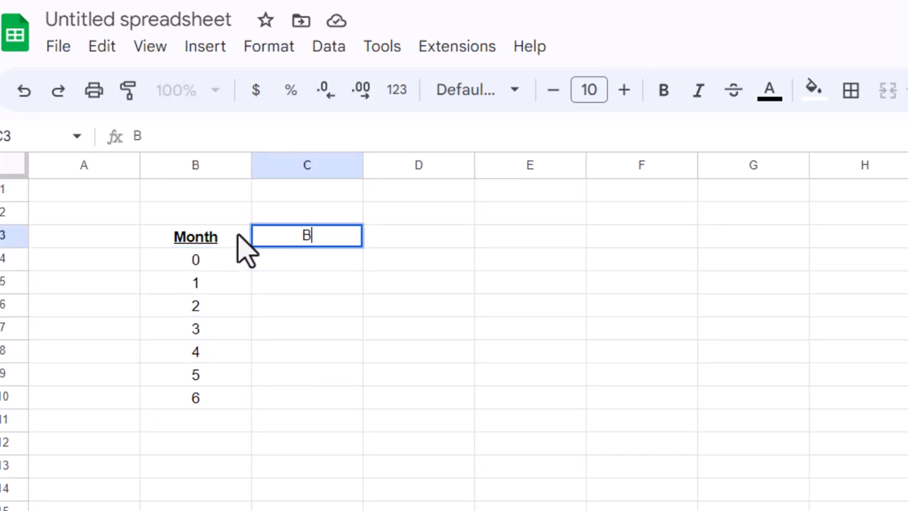
{"action": "key", "text": "ctrl+Return"}
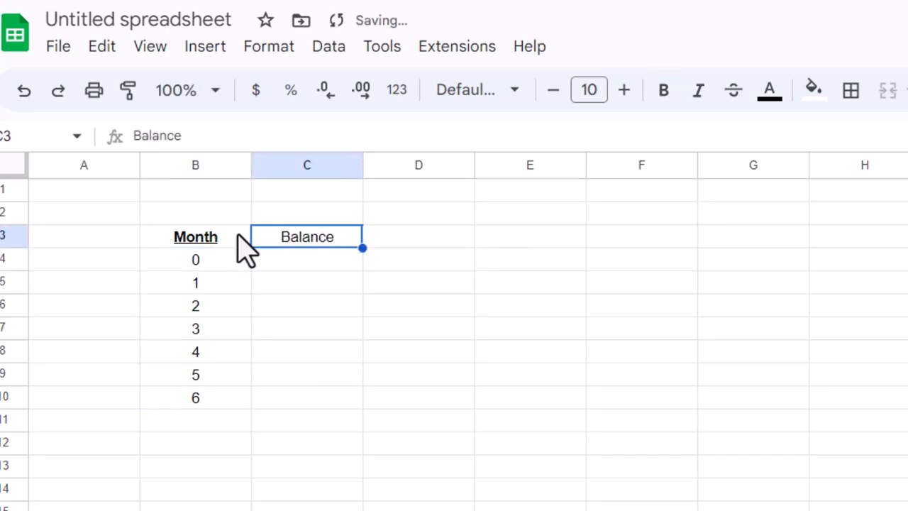
{"action": "key", "text": "ctrl+b"}
{"action": "key", "text": "ctrl+u"}
Enter 6600 as the month 0 balance in C4 and format it as currency.
{"action": "key", "text": "Down"}
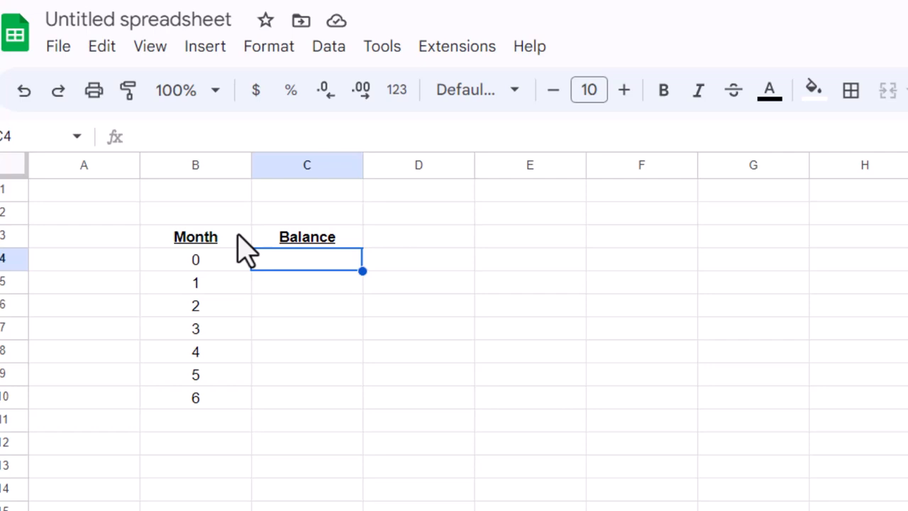
{"action": "type", "text": "6600"}
{"action": "key", "text": "Return"}
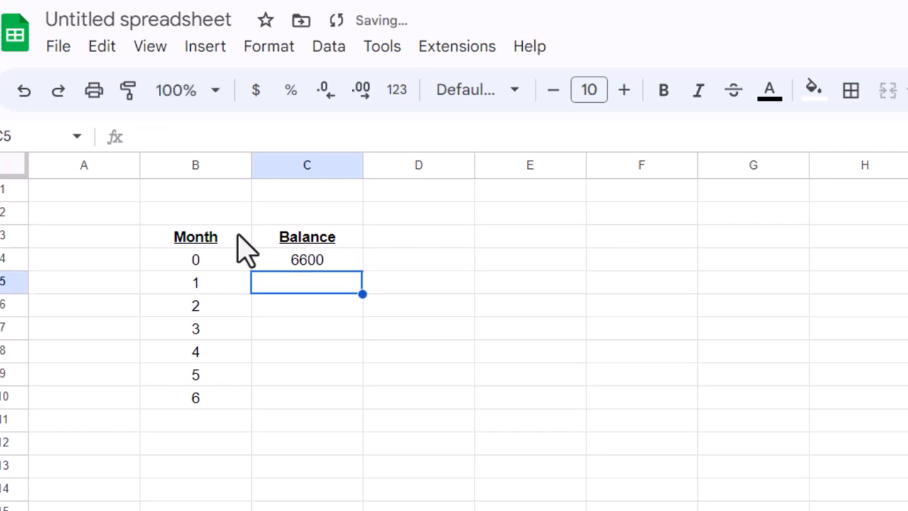
{"action": "left_click", "coordinate": [272, 256]}
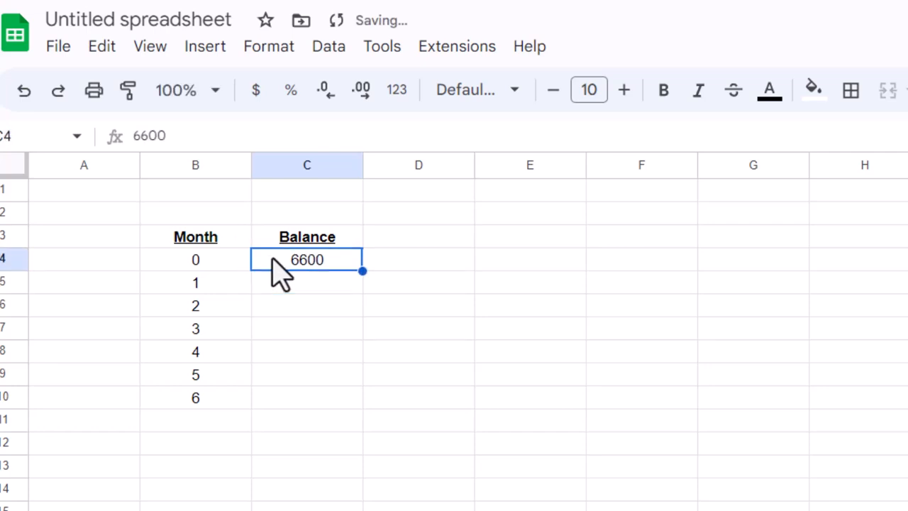
{"action": "left_click", "coordinate": [255, 99]}
{"action": "left_click", "coordinate": [317, 304]}
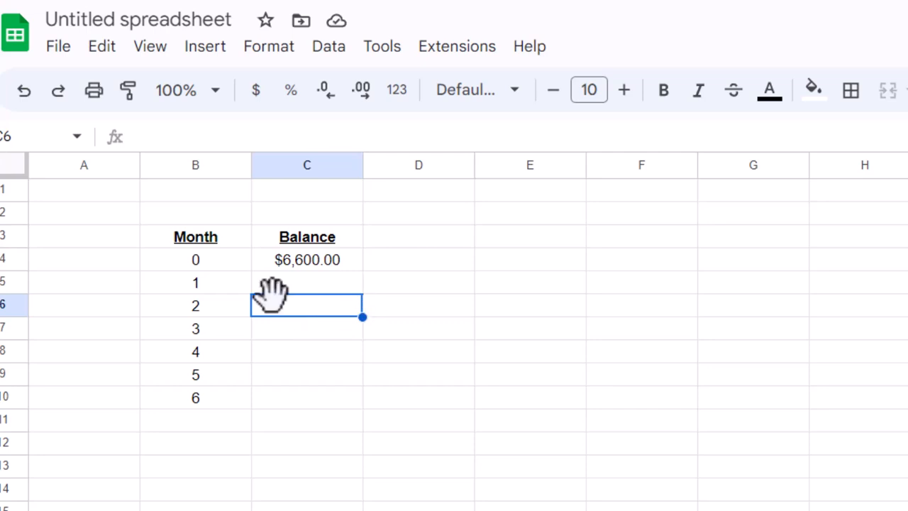
{"action": "left_click", "coordinate": [217, 259]}
{"action": "left_click", "coordinate": [197, 286]}
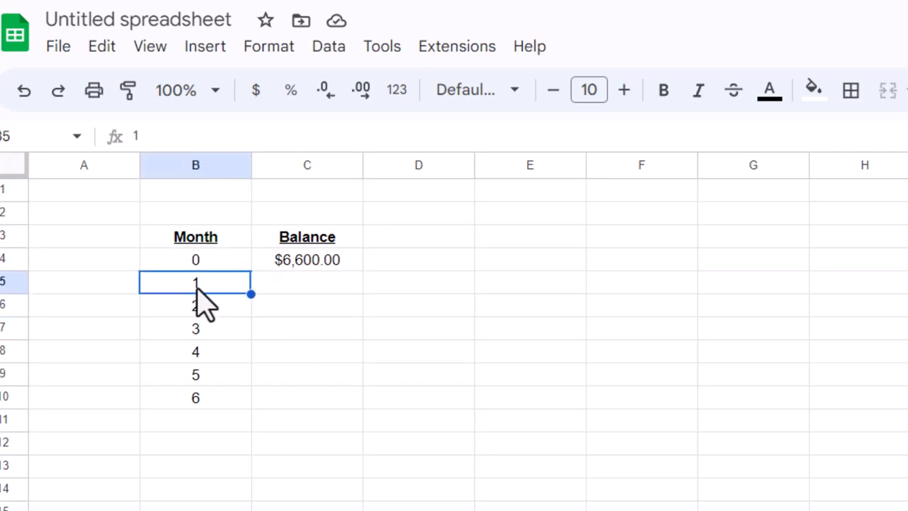
{"action": "left_click", "coordinate": [296, 262]}
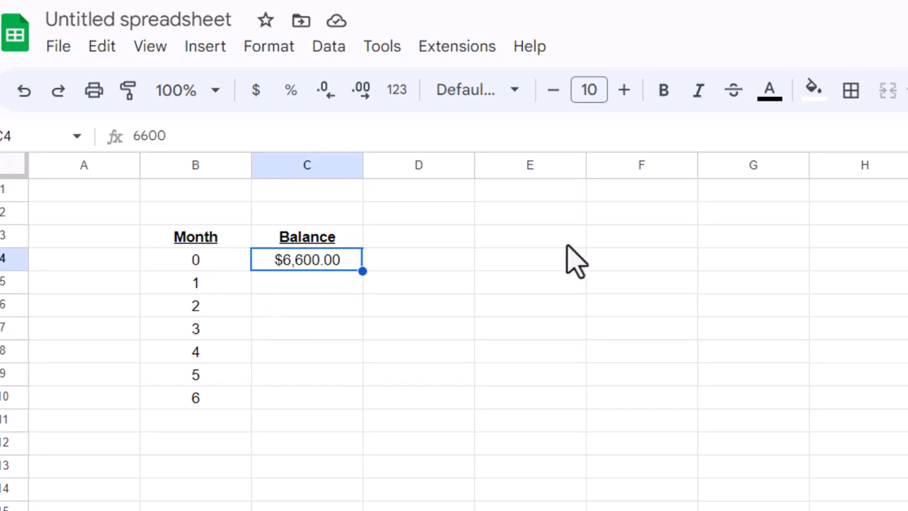
Calculate the month 1 balance in C5 with the formula =C4+0.015*C4.
{"action": "left_click", "coordinate": [280, 282]}
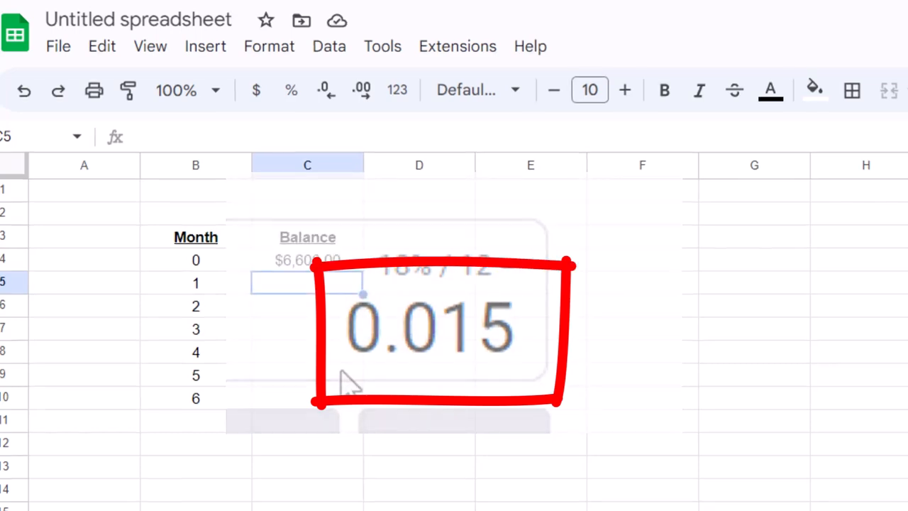
{"action": "type", "text": "="}
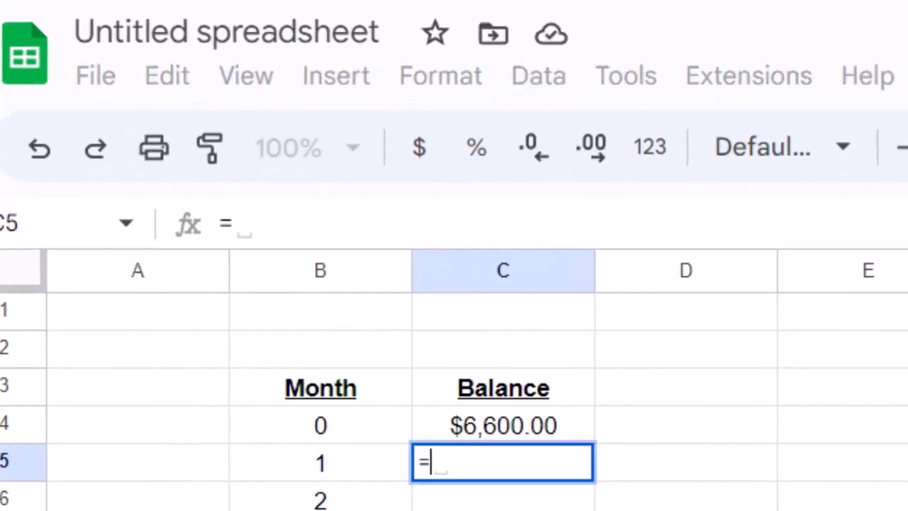
{"action": "left_click", "coordinate": [462, 424]}
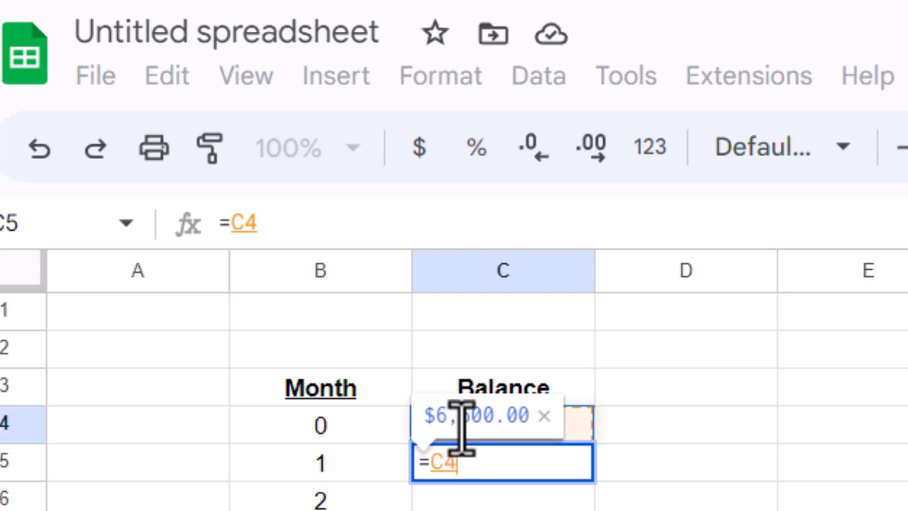
{"action": "type", "text": "+0."}
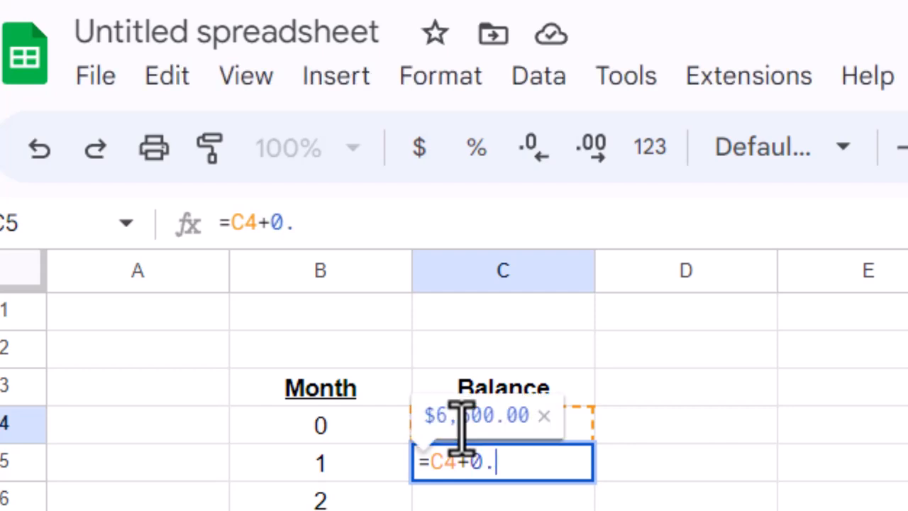
{"action": "type", "text": "015"}
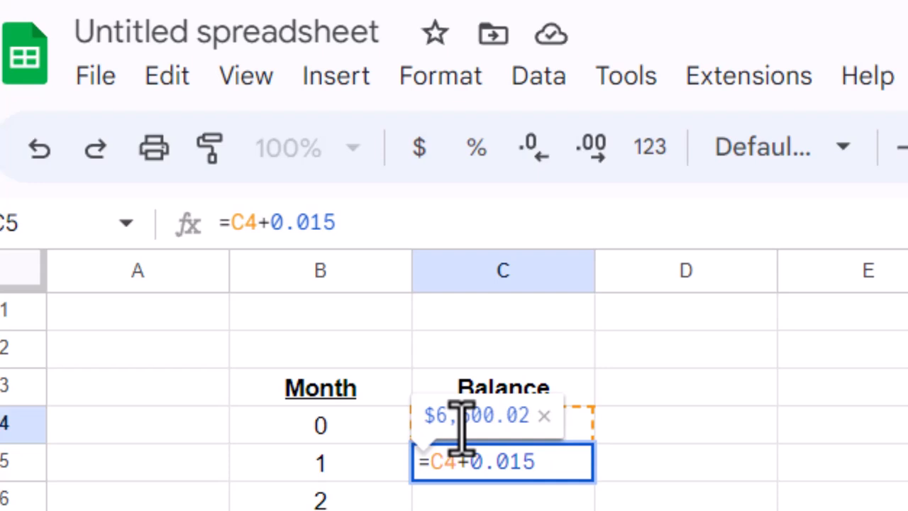
{"action": "type", "text": "*"}
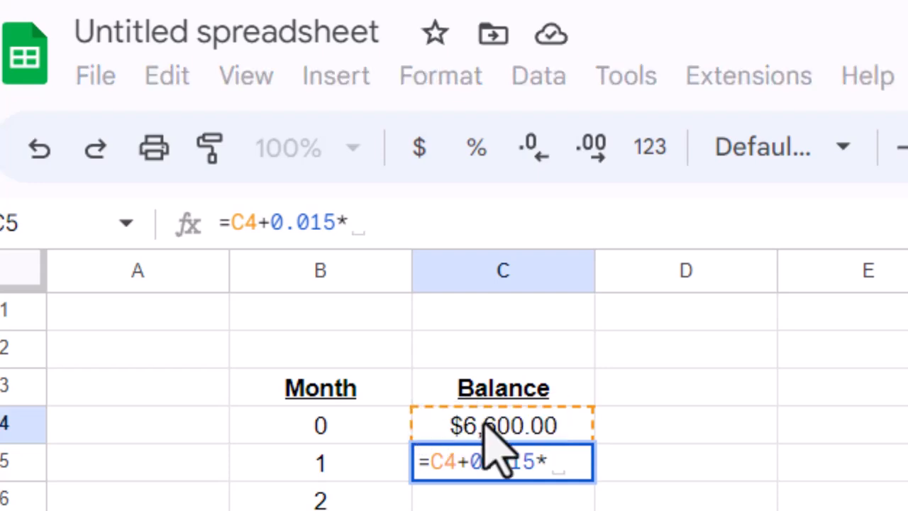
{"action": "left_click", "coordinate": [483, 422]}
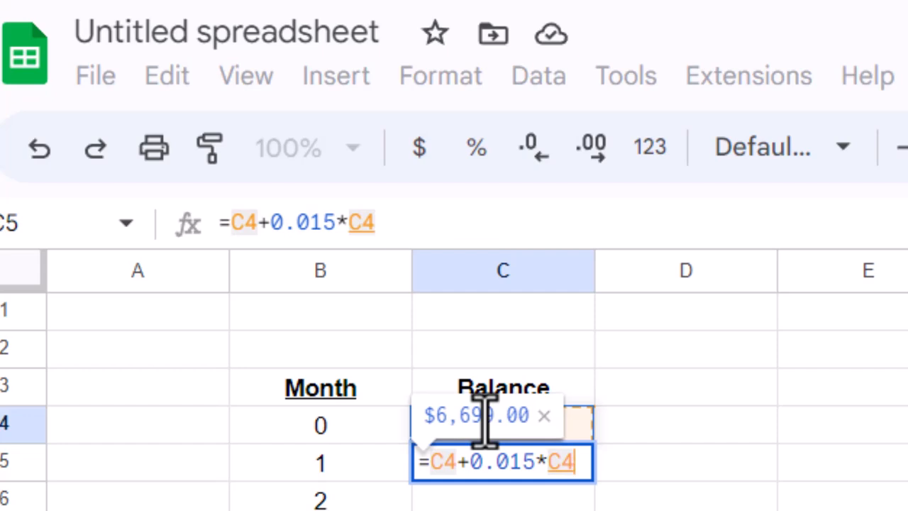
{"action": "key", "text": "Return"}
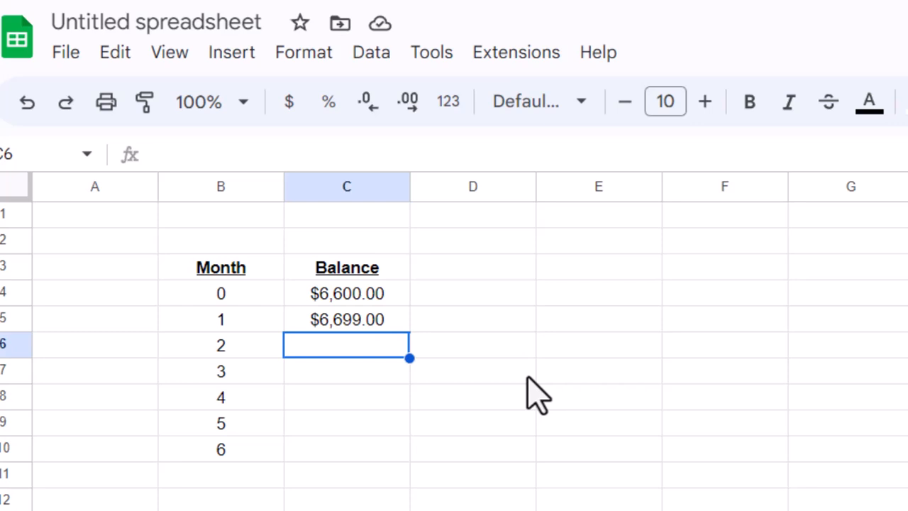
{"action": "left_click", "coordinate": [342, 320]}
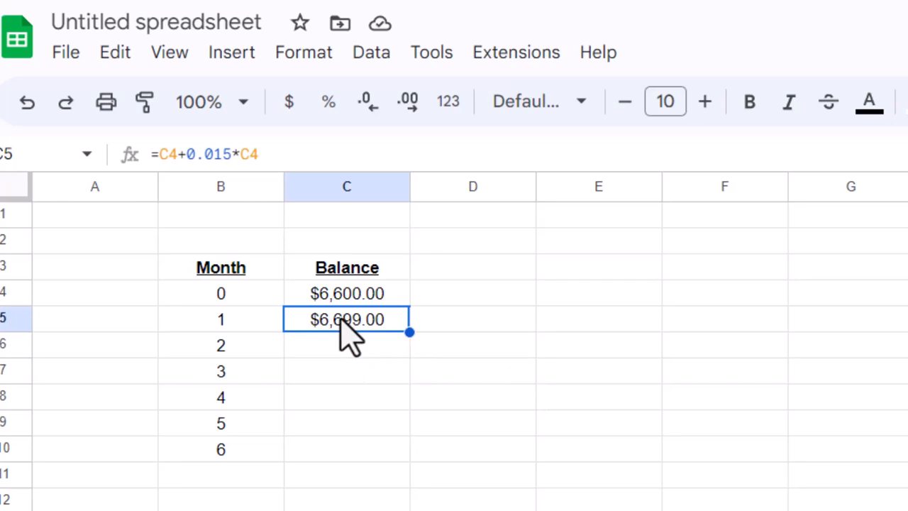
{"action": "left_click", "coordinate": [268, 151]}
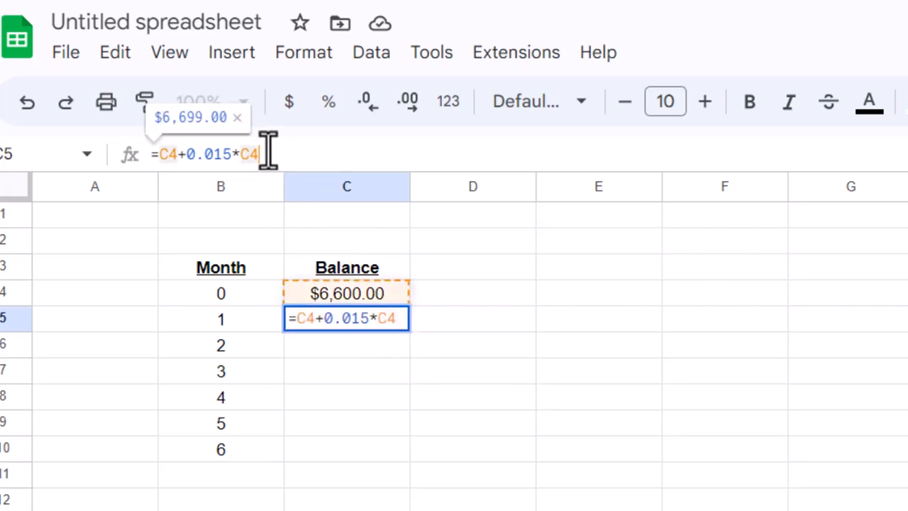
{"action": "type", "text": "-"}
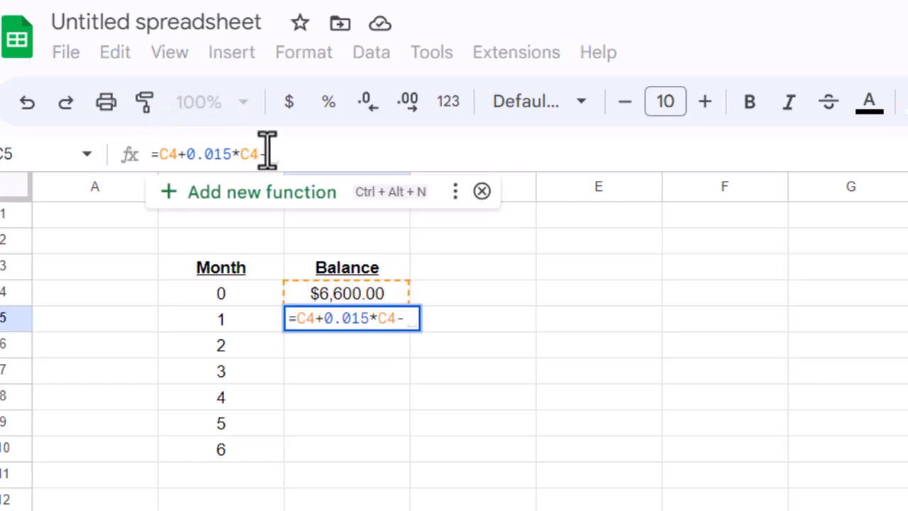
{"action": "key", "text": "BackSpace"}
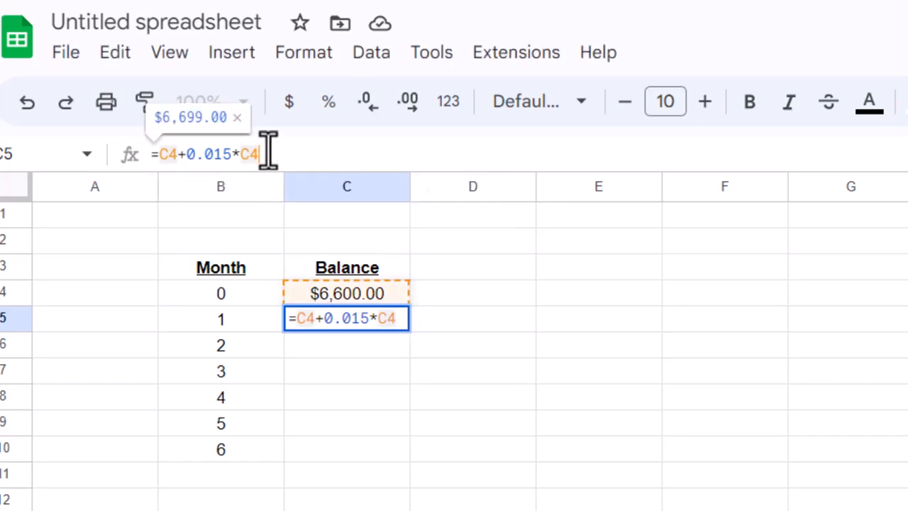
{"action": "key", "text": "Return"}
{"action": "left_click", "coordinate": [579, 343]}
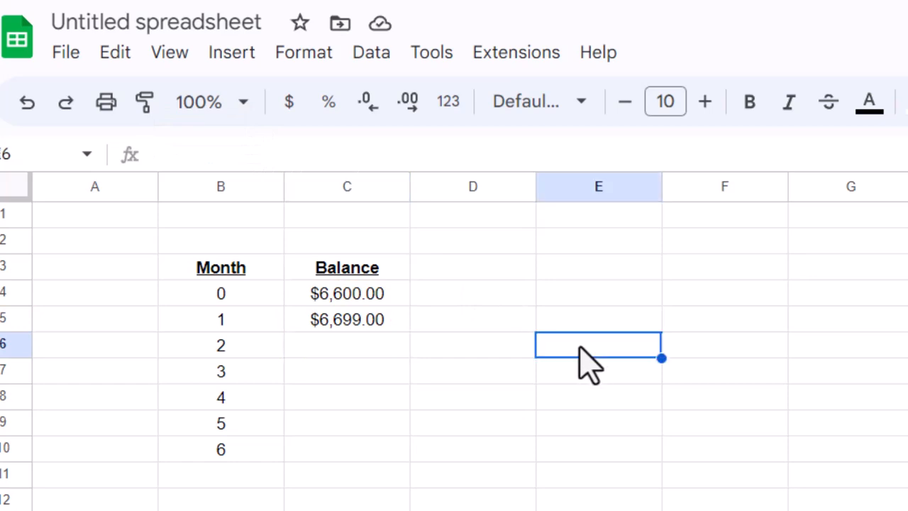
Enter the heading Monthly Payment in E3 and widen column E to fit it.
{"action": "left_click", "coordinate": [574, 272]}
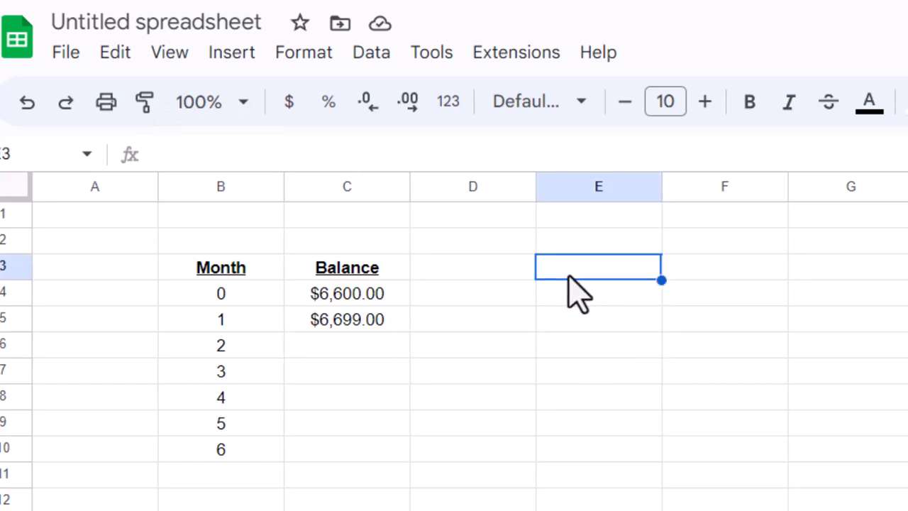
{"action": "type", "text": "Monh"}
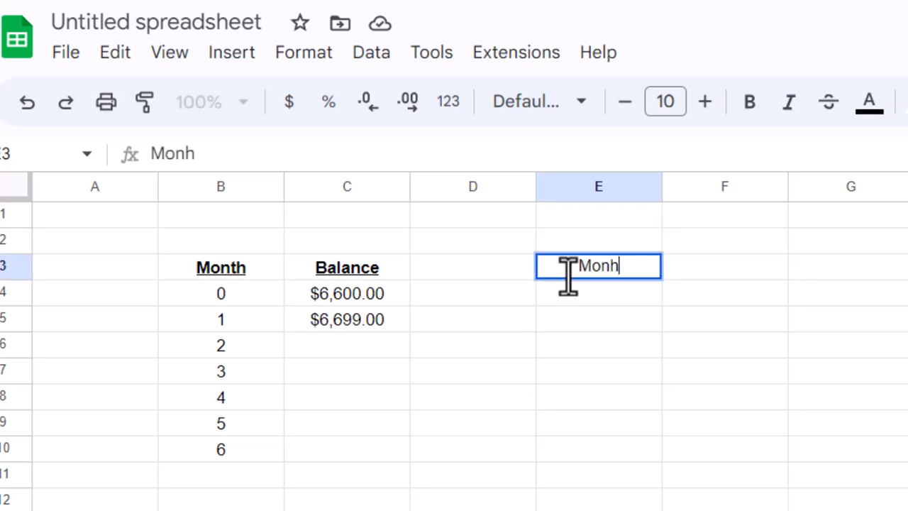
{"action": "key", "text": "BackSpace"}
{"action": "type", "text": "thly Paymet"}
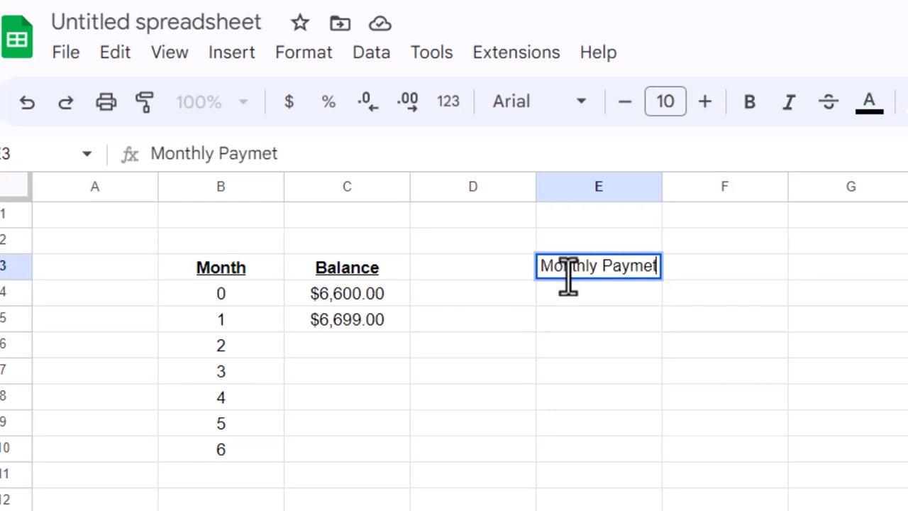
{"action": "key", "text": "BackSpace"}
{"action": "type", "text": "nt"}
{"action": "key", "text": "Return"}
{"action": "left_click_drag", "start_coordinate": [661, 187], "coordinate": [674, 186]}
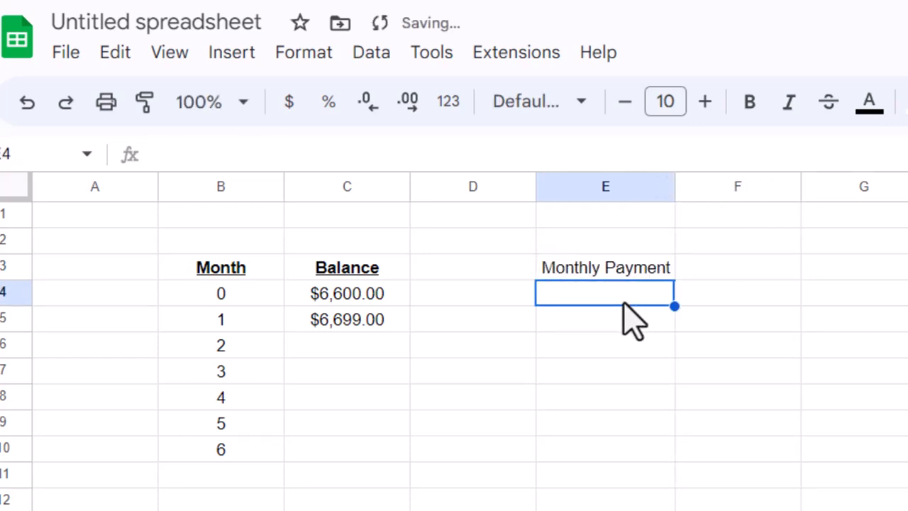
Enter $150 in bold in E4 and make the Monthly Payment heading in E3 bold and underlined.
{"action": "type", "text": "$150"}
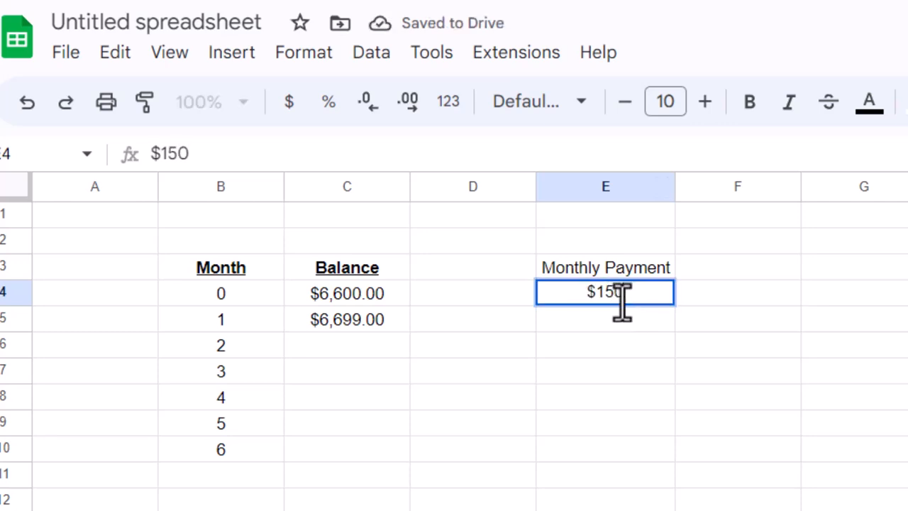
{"action": "key", "text": "Return"}
{"action": "key", "text": "Up"}
{"action": "key", "text": "Up"}
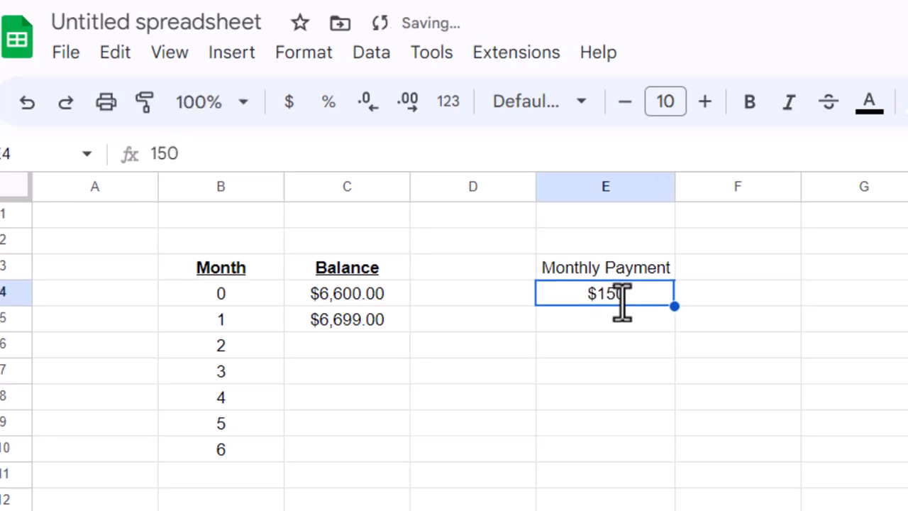
{"action": "key", "text": "ctrl+b"}
{"action": "key", "text": "ctrl+u"}
{"action": "key", "text": "Down"}
{"action": "key", "text": "ctrl+b"}
{"action": "key", "text": "Down"}
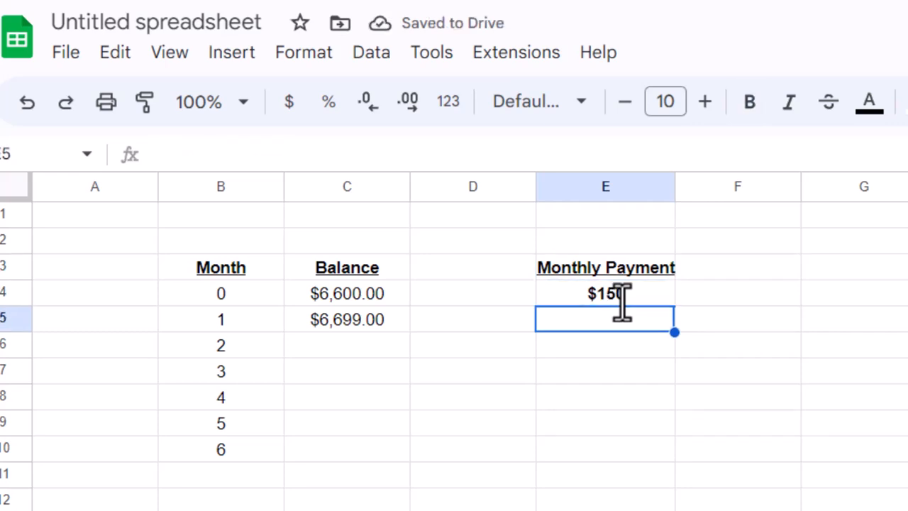
{"action": "left_click", "coordinate": [642, 291]}
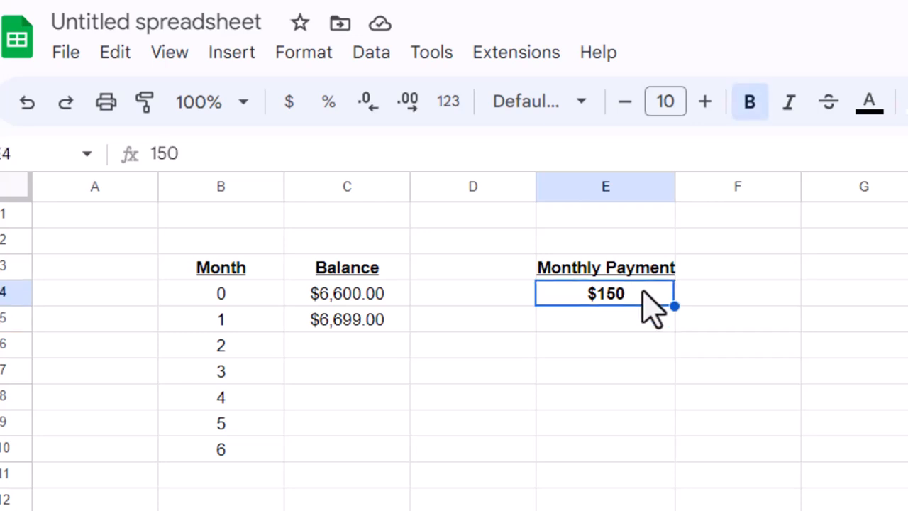
Subtract the monthly payment from the month 1 balance by changing the C5 formula to =C4+0.015*C4-E4.
{"action": "left_click", "coordinate": [348, 323]}
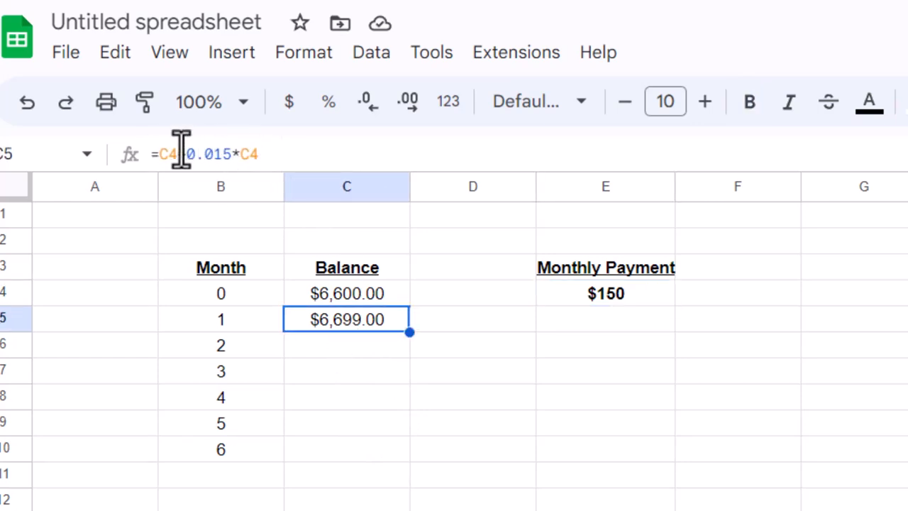
{"action": "left_click", "coordinate": [273, 153]}
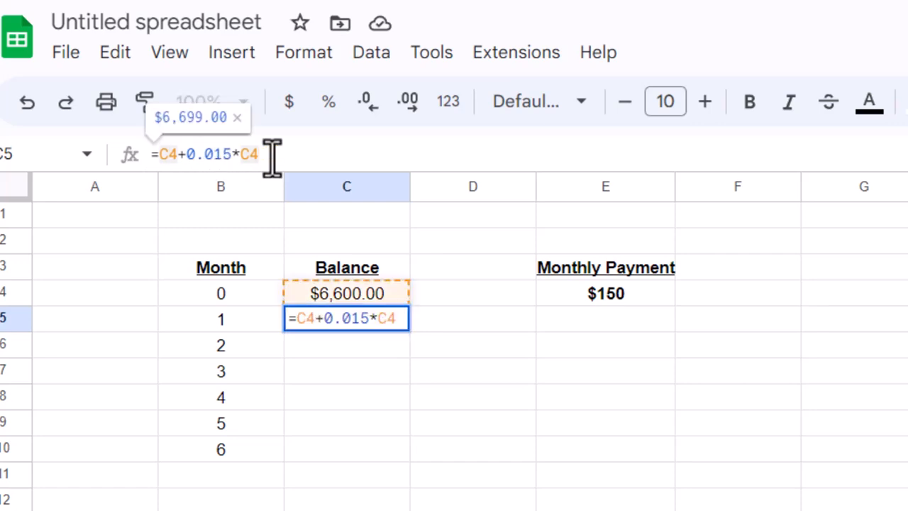
{"action": "type", "text": "-"}
{"action": "left_click", "coordinate": [605, 296]}
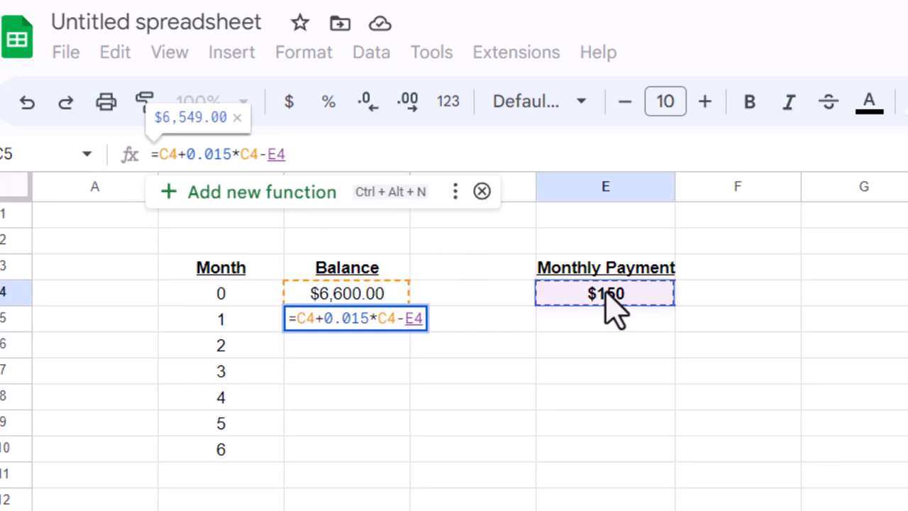
{"action": "key", "text": "Return"}
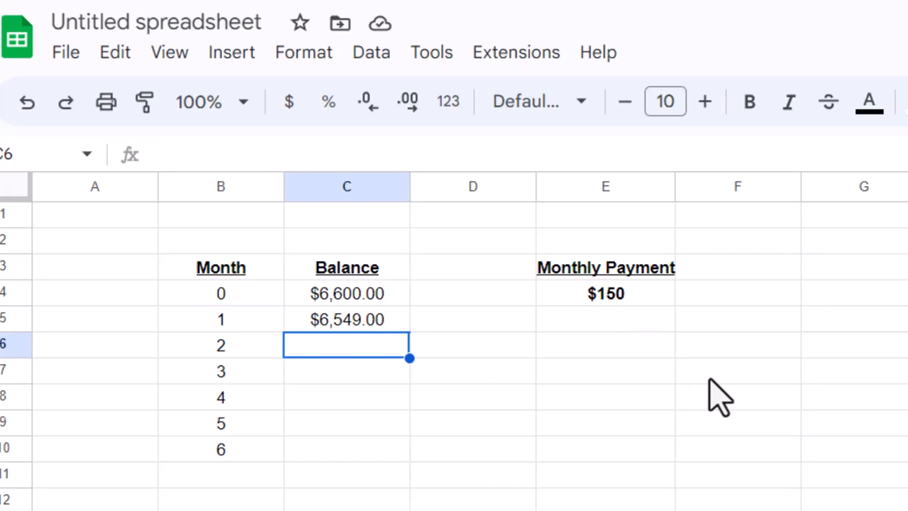
Fill the month 1 balance formula from C5 down to C10.
{"action": "left_click", "coordinate": [368, 321]}
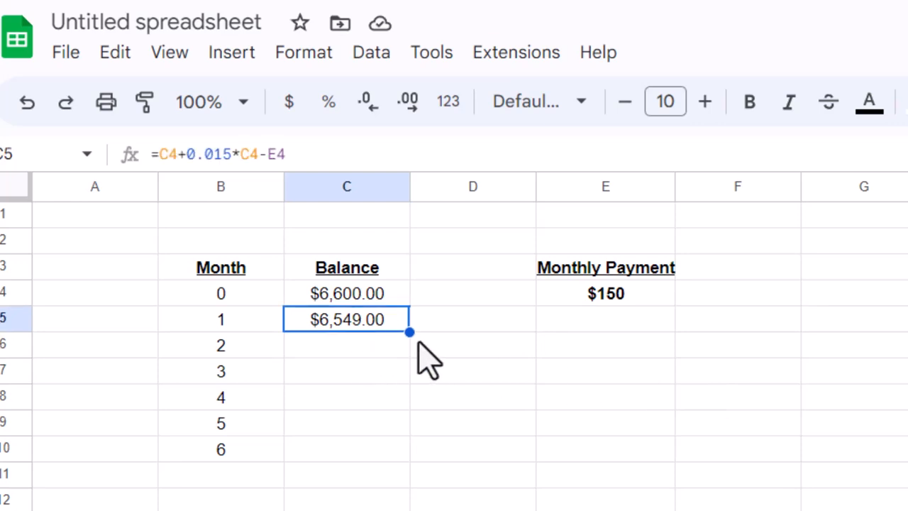
{"action": "left_click_drag", "start_coordinate": [410, 331], "coordinate": [411, 454]}
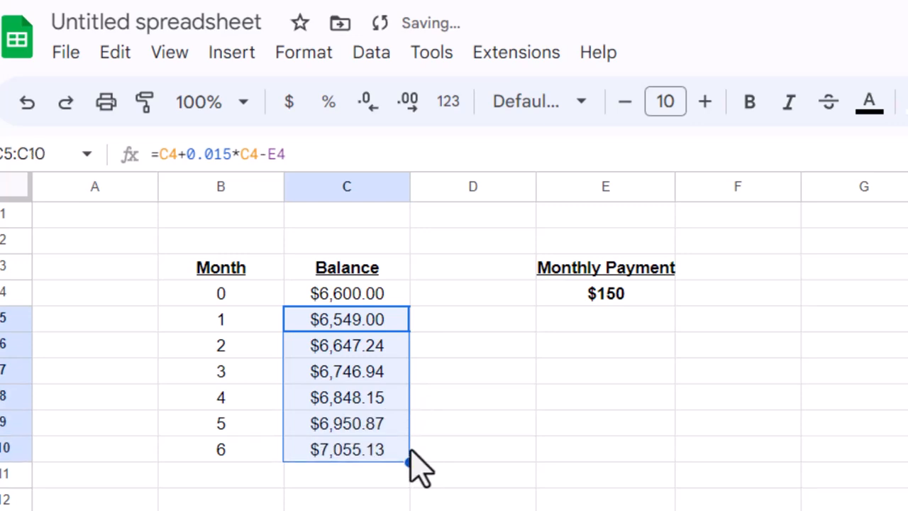
{"action": "left_click", "coordinate": [439, 432]}
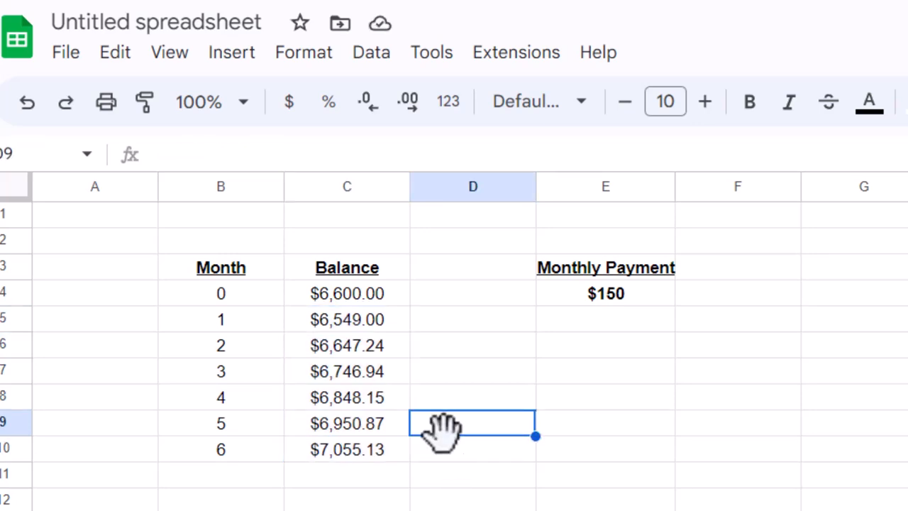
Examine how the payment cell reference changes in the balance formulas from C5 to C9, and compare it with E4.
{"action": "left_click", "coordinate": [374, 327]}
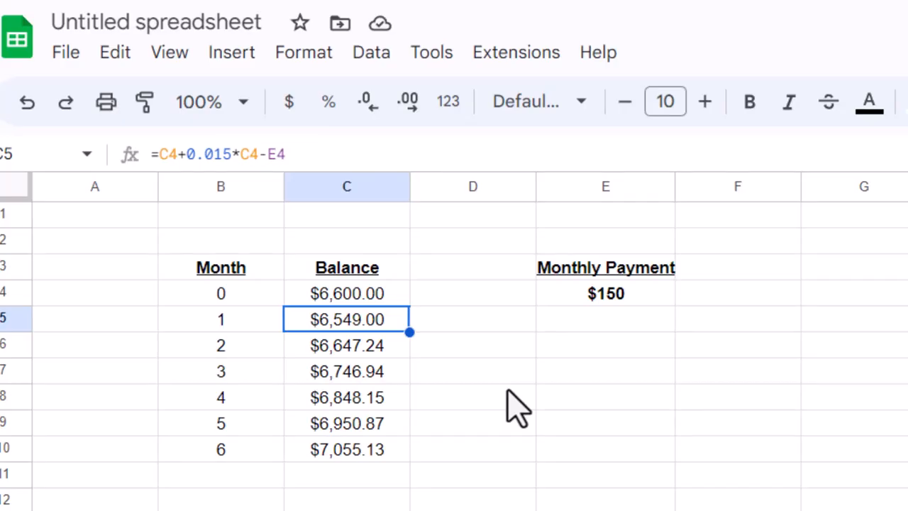
{"action": "key", "text": "Down"}
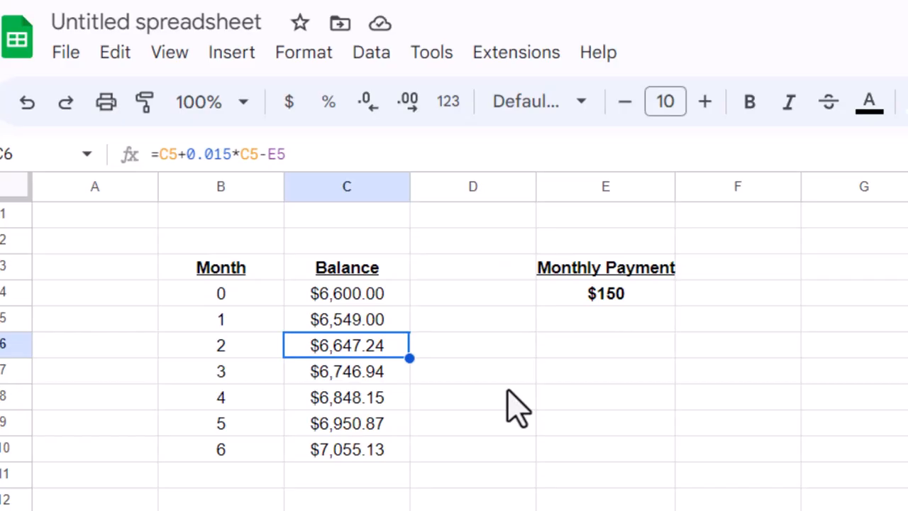
{"action": "key", "text": "Down"}
{"action": "key", "text": "Down"}
{"action": "key", "text": "Down"}
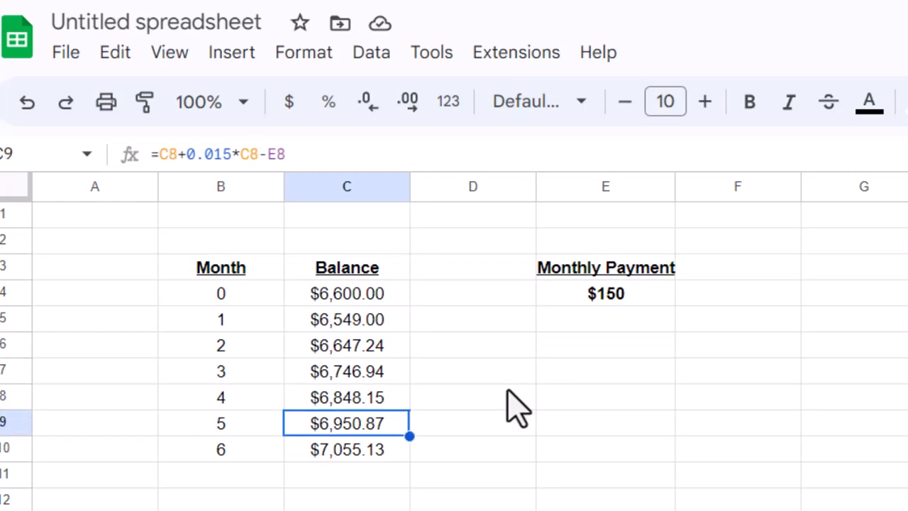
{"action": "key", "text": "Up"}
{"action": "key", "text": "Up"}
{"action": "key", "text": "Up"}
{"action": "key", "text": "Up"}
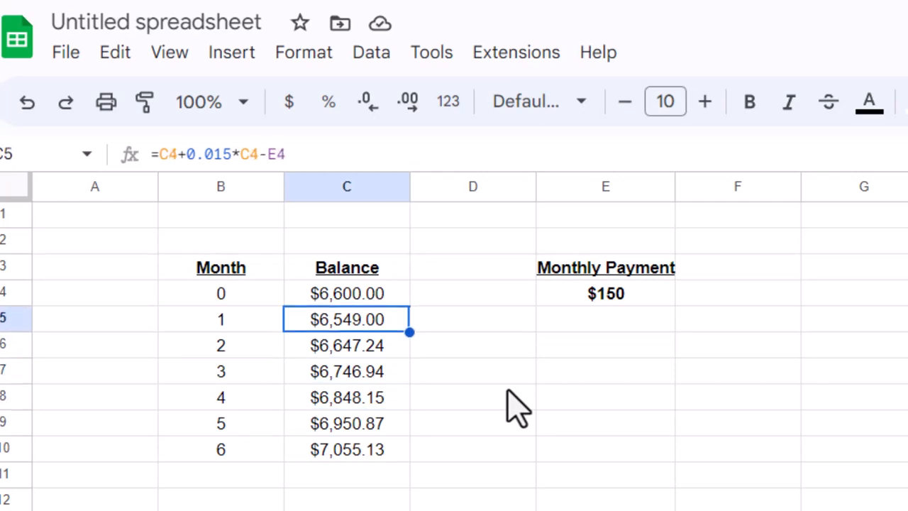
{"action": "key", "text": "Down"}
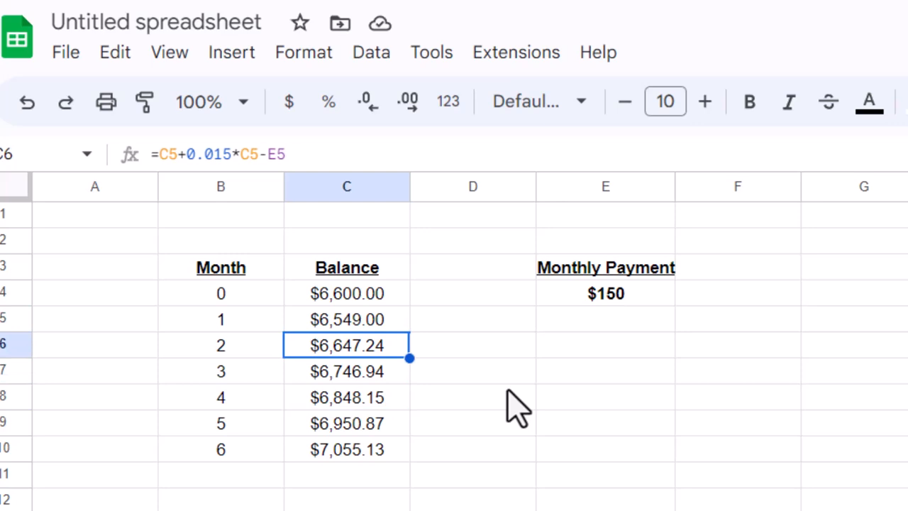
{"action": "key", "text": "Down"}
{"action": "key", "text": "Down"}
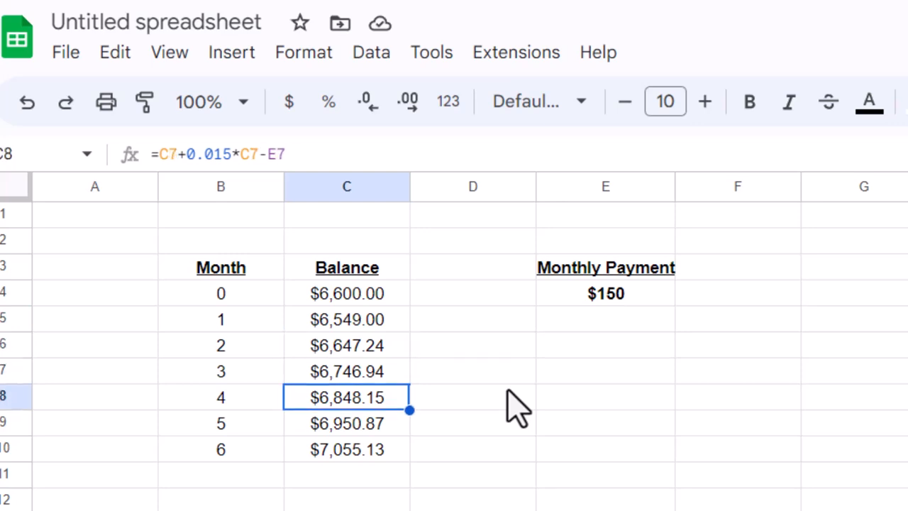
{"action": "key", "text": "Down"}
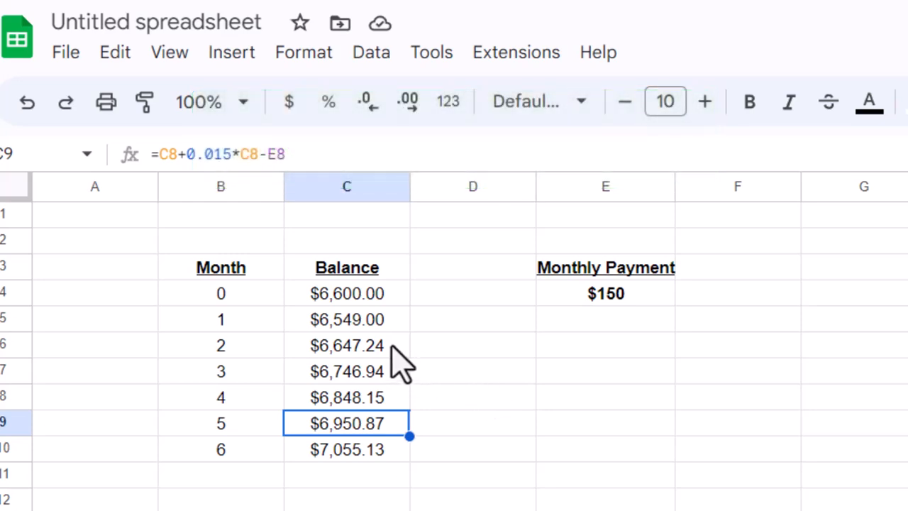
{"action": "left_click", "coordinate": [382, 319]}
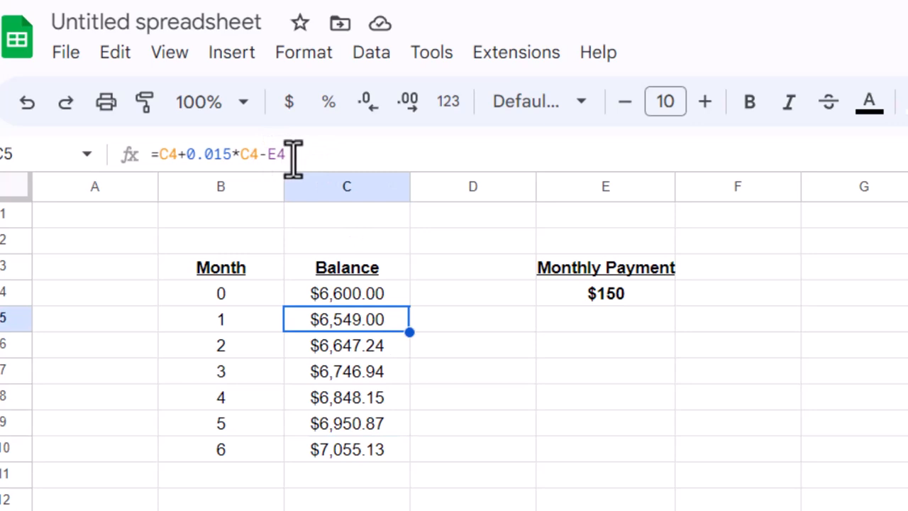
{"action": "left_click", "coordinate": [601, 299]}
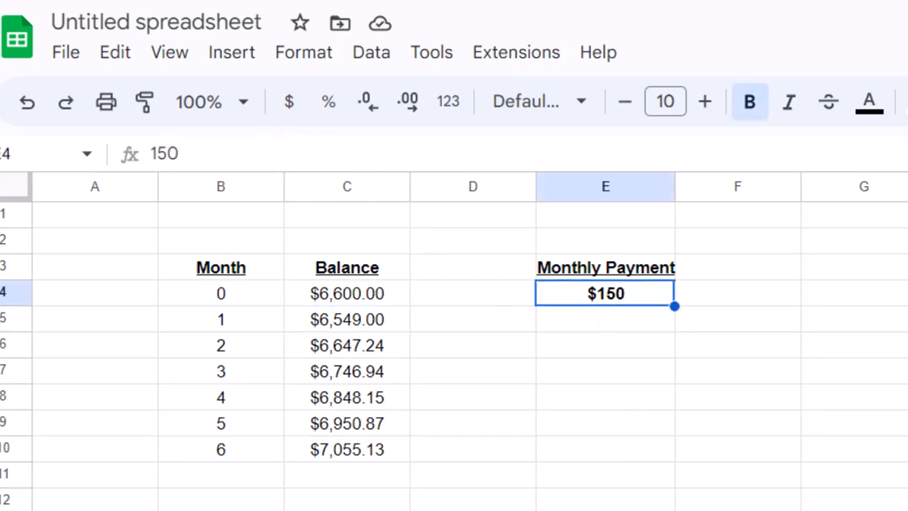
Make the payment reference in C5 absolute so the formula reads =C4+0.015*C4-$E$4.
{"action": "left_click", "coordinate": [369, 319]}
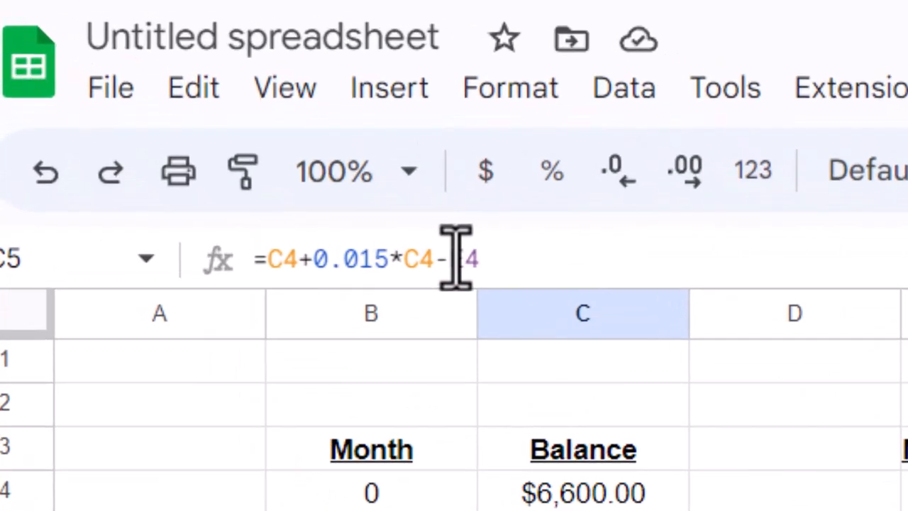
{"action": "left_click", "coordinate": [268, 154]}
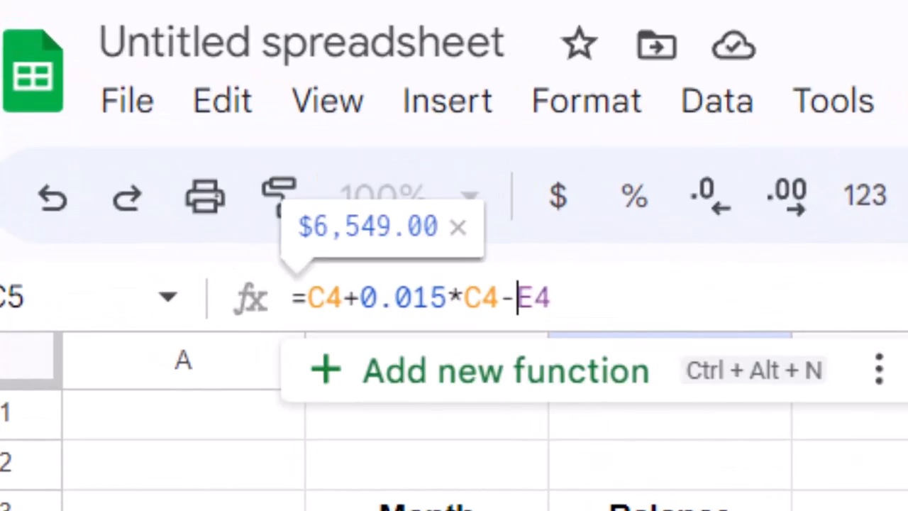
{"action": "type", "text": "$"}
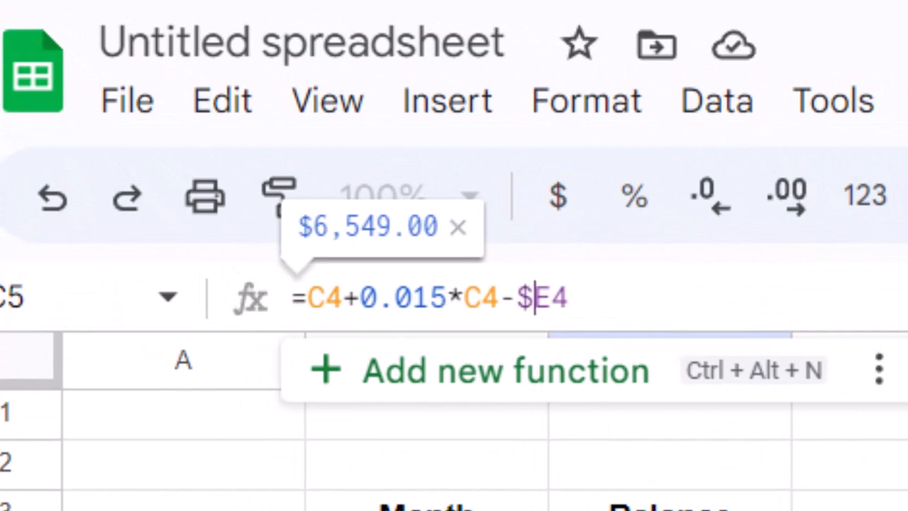
{"action": "left_click", "coordinate": [551, 296]}
{"action": "type", "text": "$"}
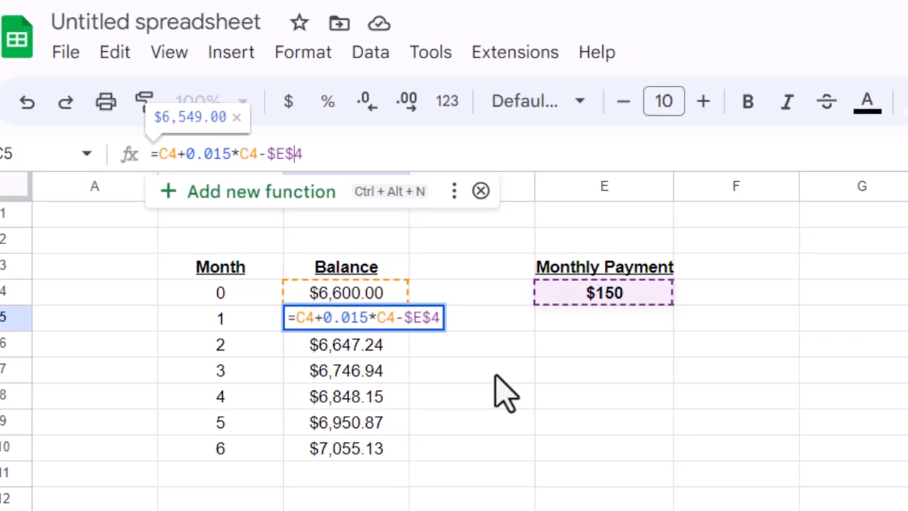
{"action": "key", "text": "Return"}
Fill the balance formula with the absolute $E$4 reference from C5 down through C10.
{"action": "left_click", "coordinate": [386, 322]}
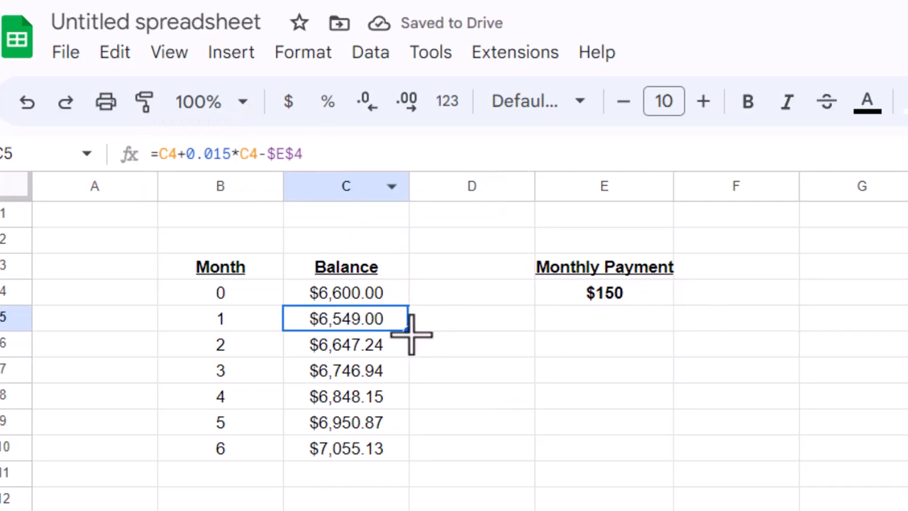
{"action": "left_click_drag", "start_coordinate": [411, 333], "coordinate": [411, 348]}
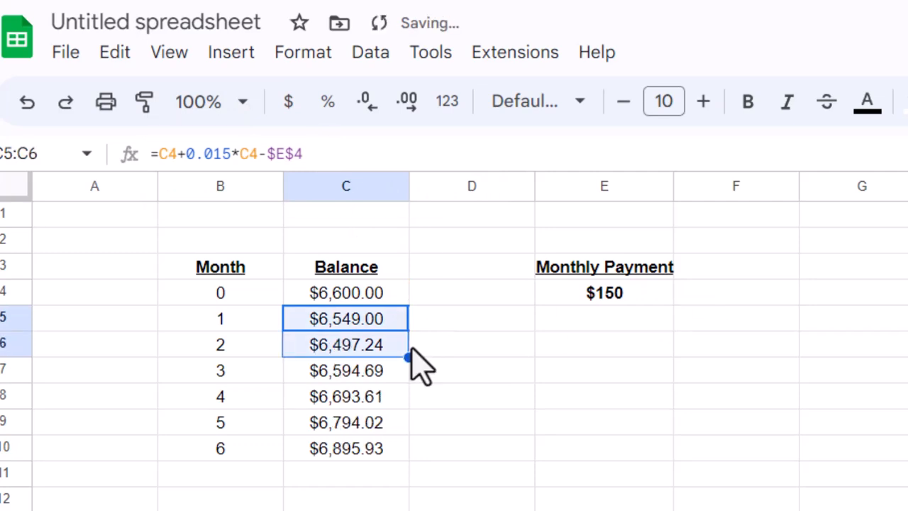
{"action": "left_click", "coordinate": [386, 345]}
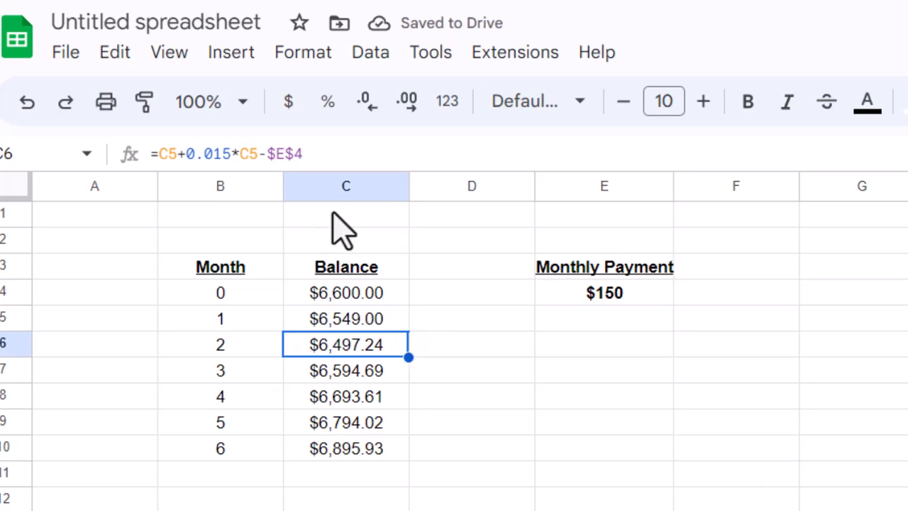
{"action": "left_click_drag", "start_coordinate": [409, 356], "coordinate": [409, 455]}
{"action": "left_click", "coordinate": [405, 372]}
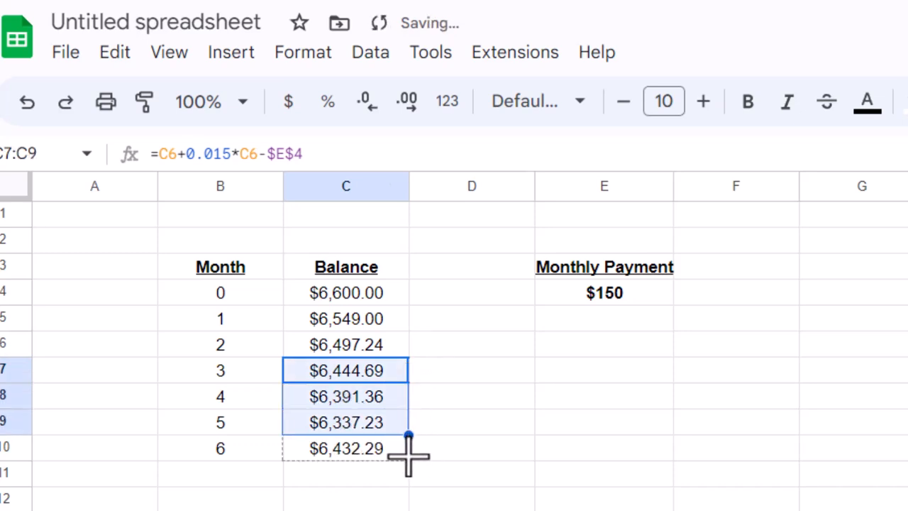
{"action": "left_click", "coordinate": [497, 476]}
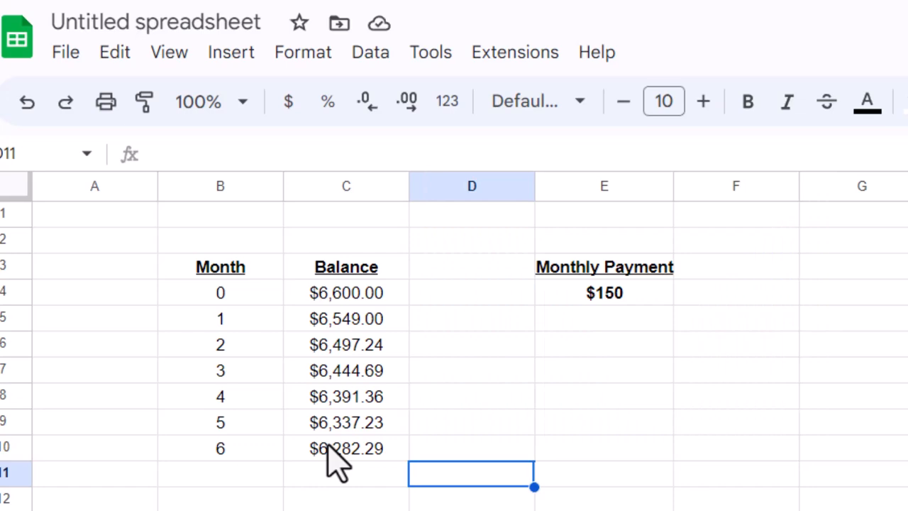
{"action": "left_click", "coordinate": [347, 423]}
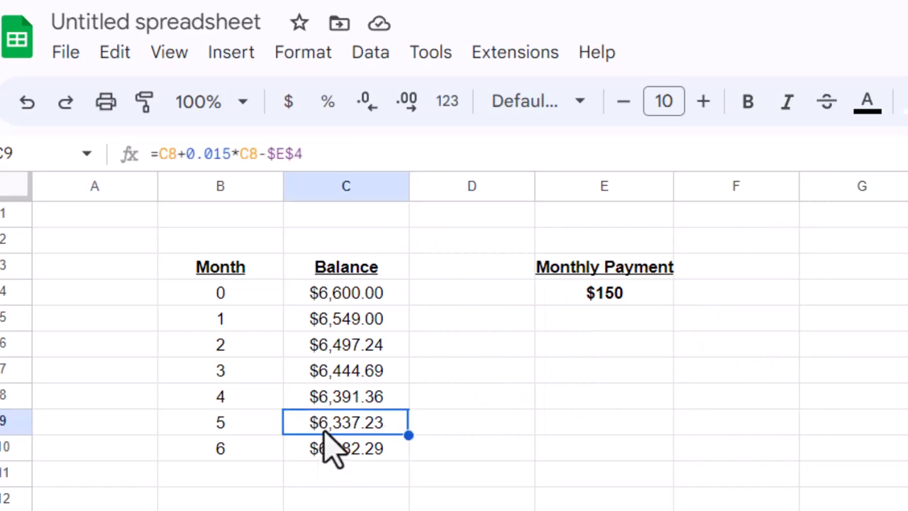
Extend the Month column by entering 7 through 12 in B11 to B16.
{"action": "left_click", "coordinate": [238, 448]}
{"action": "key", "text": "Down"}
{"action": "type", "text": "7"}
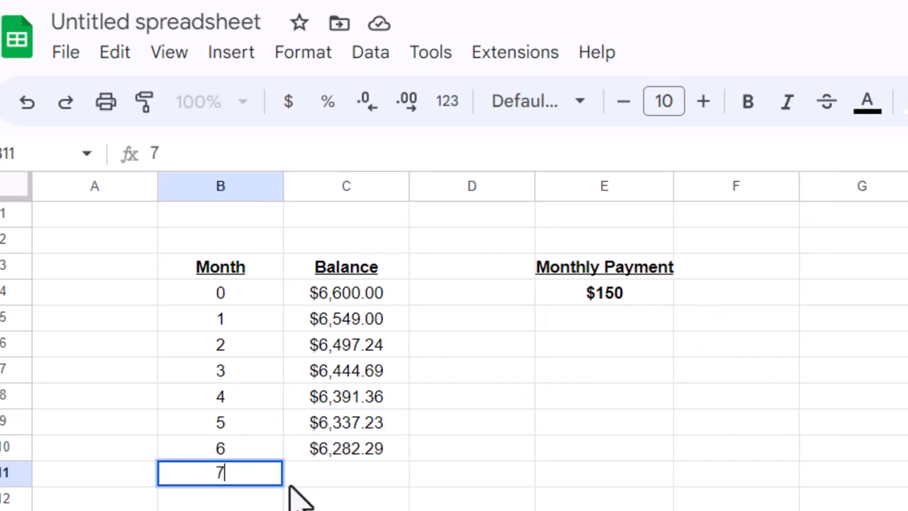
{"action": "key", "text": "Return"}
{"action": "type", "text": "8"}
{"action": "key", "text": "Return"}
{"action": "type", "text": "9"}
{"action": "key", "text": "Return"}
{"action": "type", "text": "10 "}
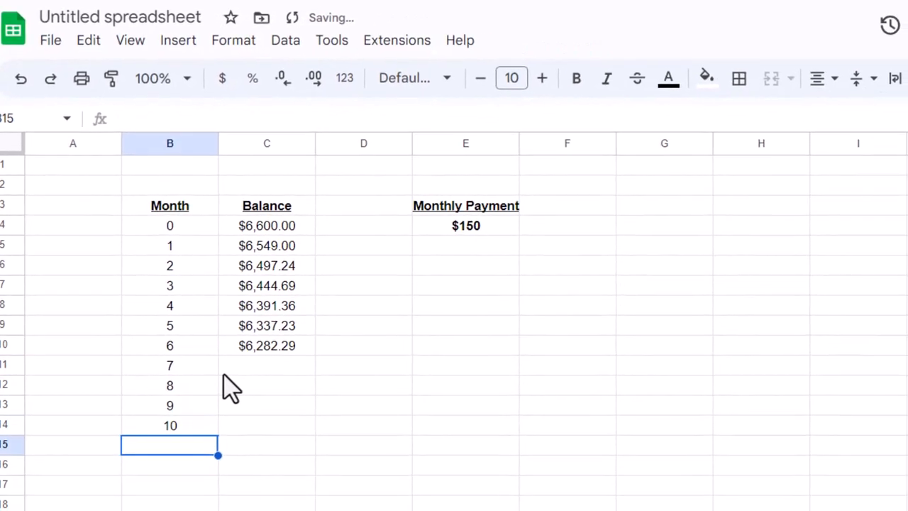
{"action": "type", "text": "11"}
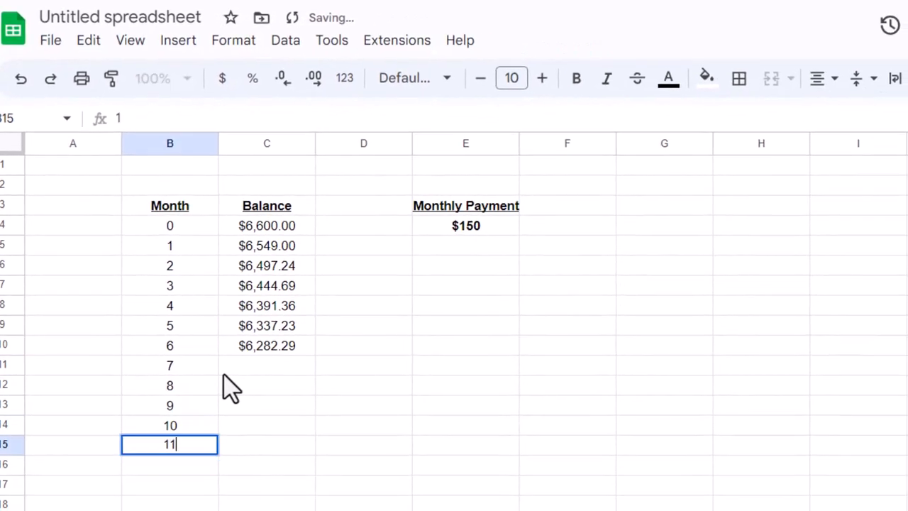
{"action": "key", "text": "Return"}
{"action": "type", "text": "12"}
{"action": "key", "text": "Return"}
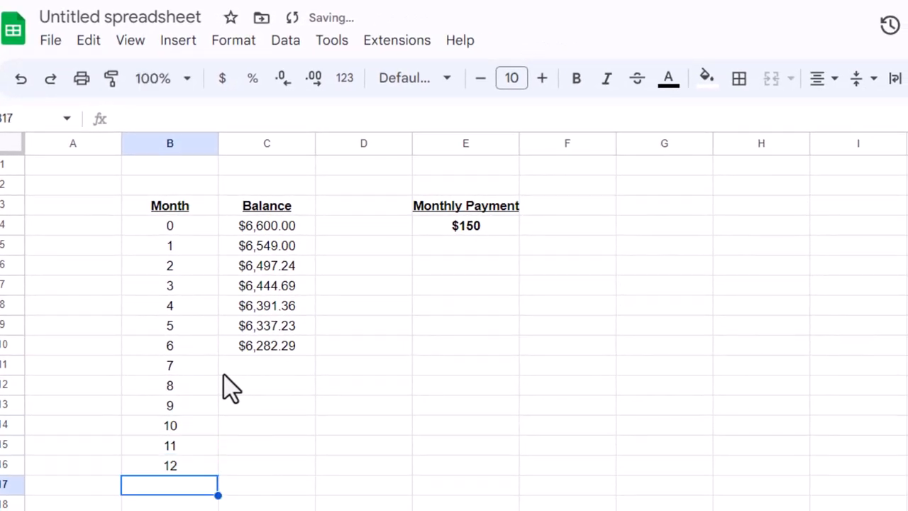
Fill the balance formula from C10 down to C16 for months 7 to 12.
{"action": "left_click", "coordinate": [255, 346]}
{"action": "left_click_drag", "start_coordinate": [314, 354], "coordinate": [312, 469]}
{"action": "left_click", "coordinate": [385, 405]}
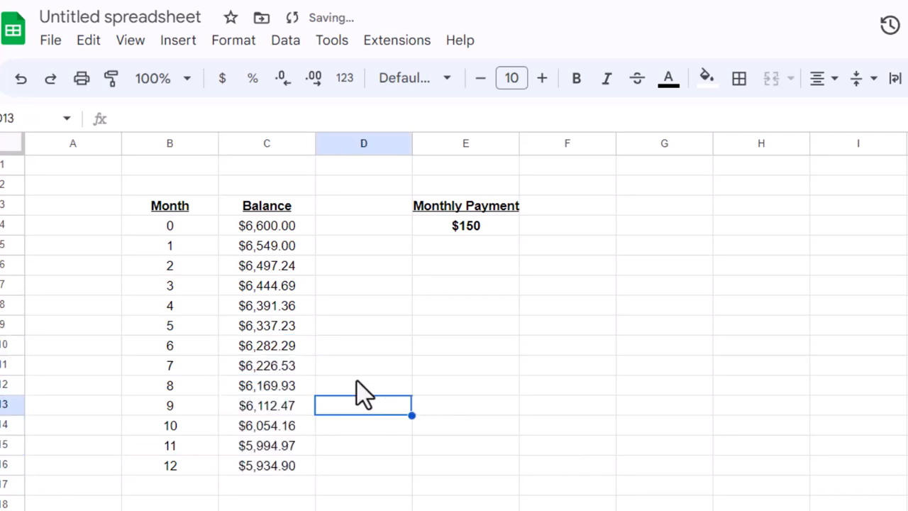
{"action": "left_click_drag", "start_coordinate": [283, 347], "coordinate": [280, 468]}
{"action": "left_click", "coordinate": [273, 323]}
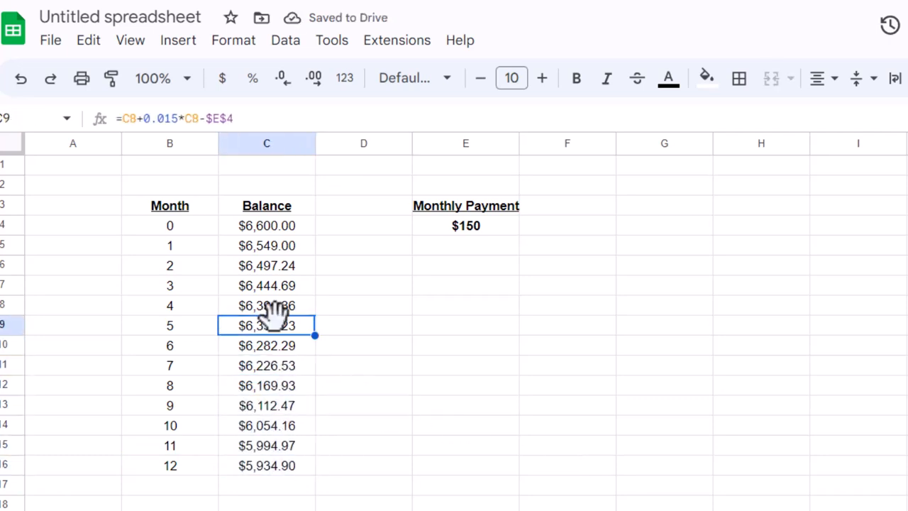